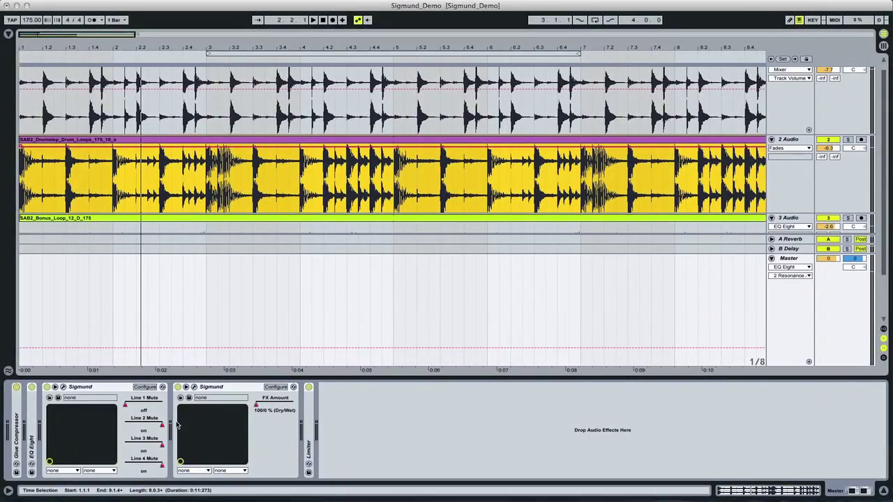
Open Sigmund's editor on the 3-Drum Rack track in SigmundDemo2 and shift it right
{"action": "left_click", "coordinate": [63, 387]}
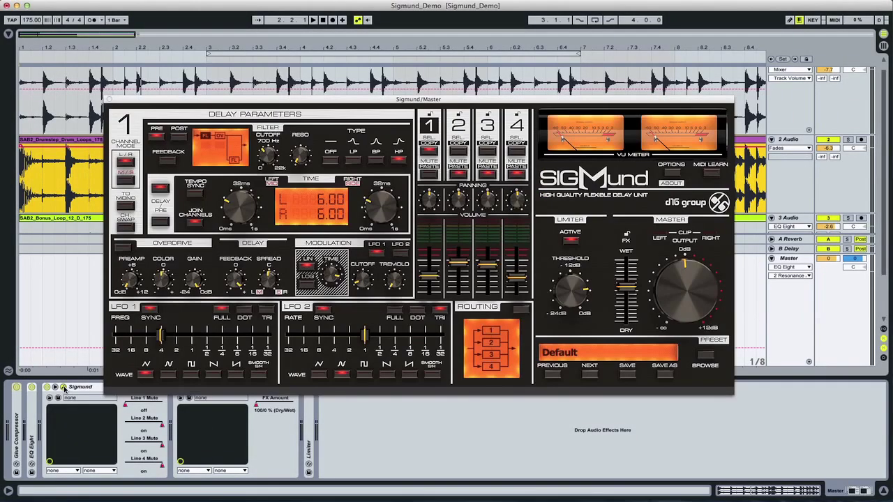
{"action": "left_click_drag", "start_coordinate": [453, 106], "coordinate": [486, 104]}
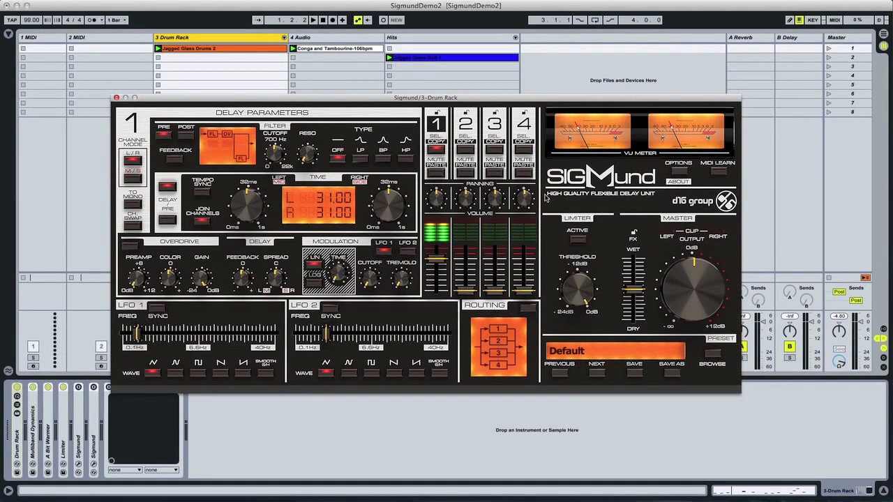
Step through delay lines 2, 3 and 4, then return to line 1
{"action": "left_click", "coordinate": [466, 150]}
{"action": "left_click", "coordinate": [495, 150]}
{"action": "left_click", "coordinate": [522, 150]}
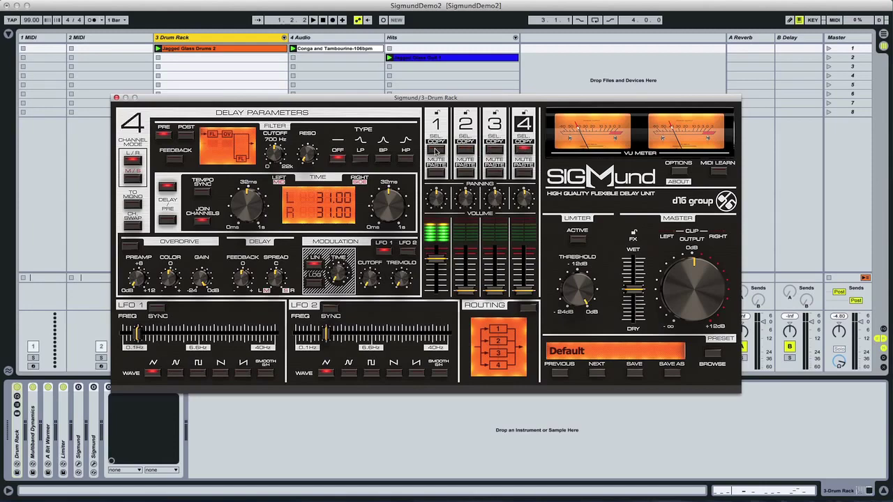
{"action": "left_click", "coordinate": [436, 149]}
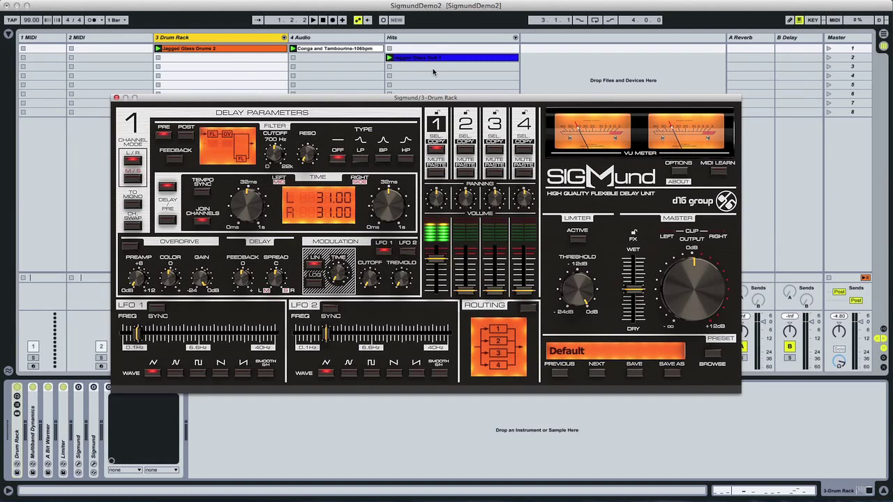
Play the Jagged Glass Drums 2 clip through Sigmund and reposition the plugin window
{"action": "left_click", "coordinate": [215, 51]}
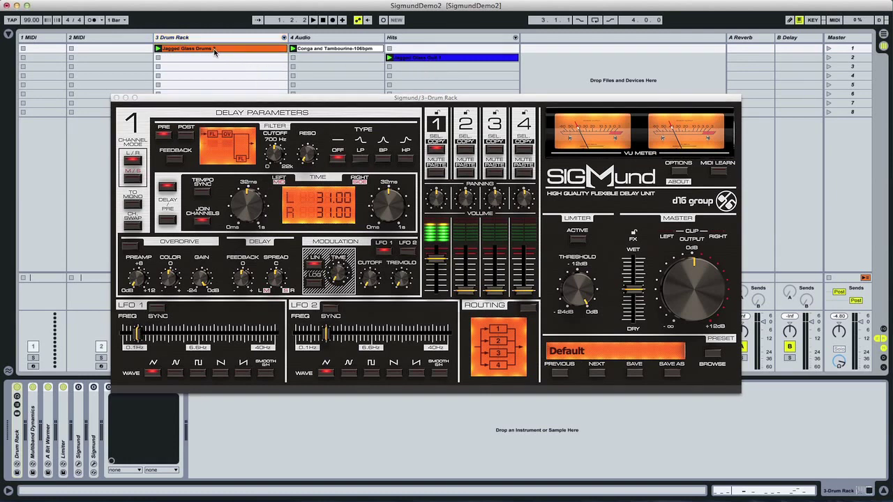
{"action": "key", "text": "space"}
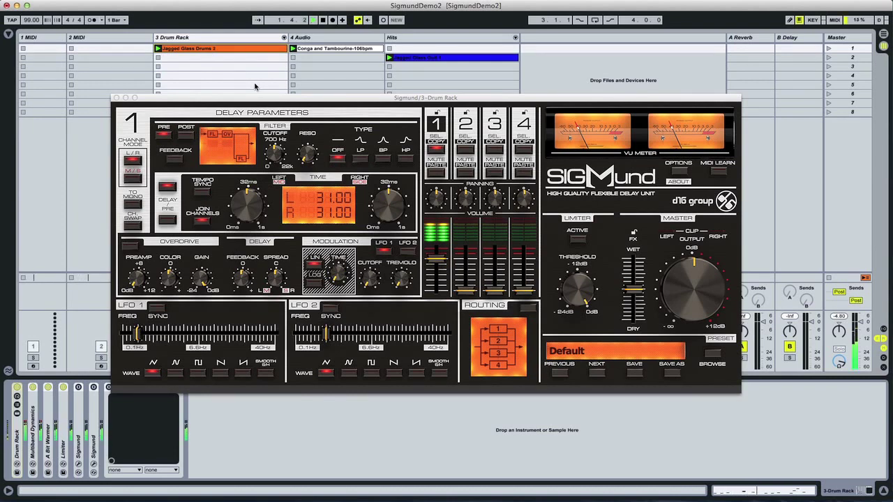
{"action": "left_click_drag", "start_coordinate": [200, 98], "coordinate": [238, 98]}
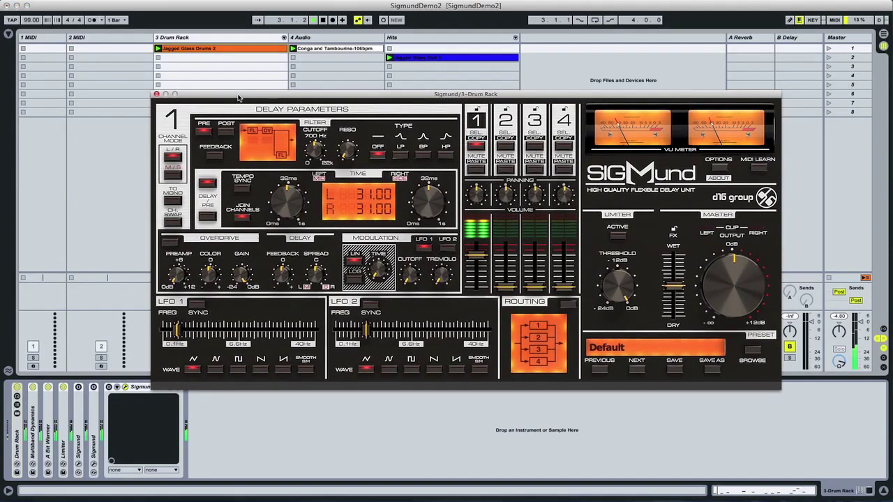
Lengthen line 1's linked delay, then unlink it and set left 12 ms, right 28 ms
{"action": "left_click", "coordinate": [109, 390]}
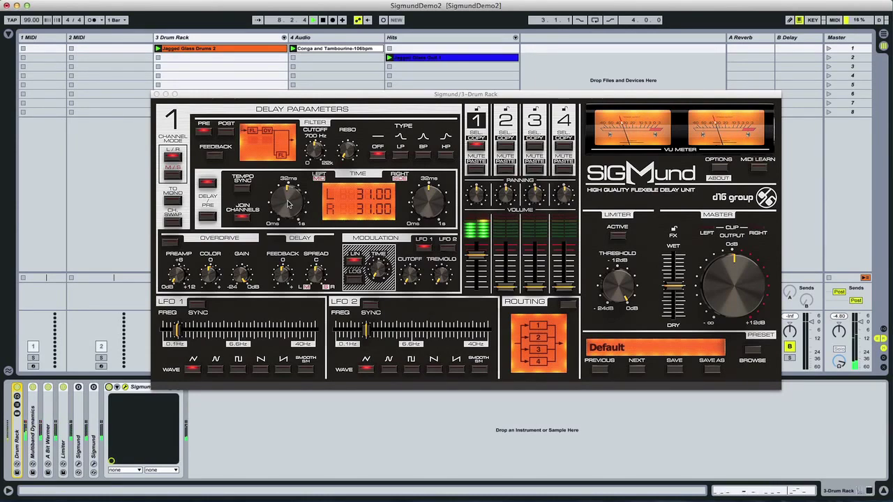
{"action": "mouse_move", "coordinate": [288, 203]}
{"action": "left_mouse_down"}
{"action": "mouse_move", "coordinate": [285, 224]}
{"action": "mouse_move", "coordinate": [286, 178]}
{"action": "mouse_move", "coordinate": [281, 196]}
{"action": "left_mouse_up"}
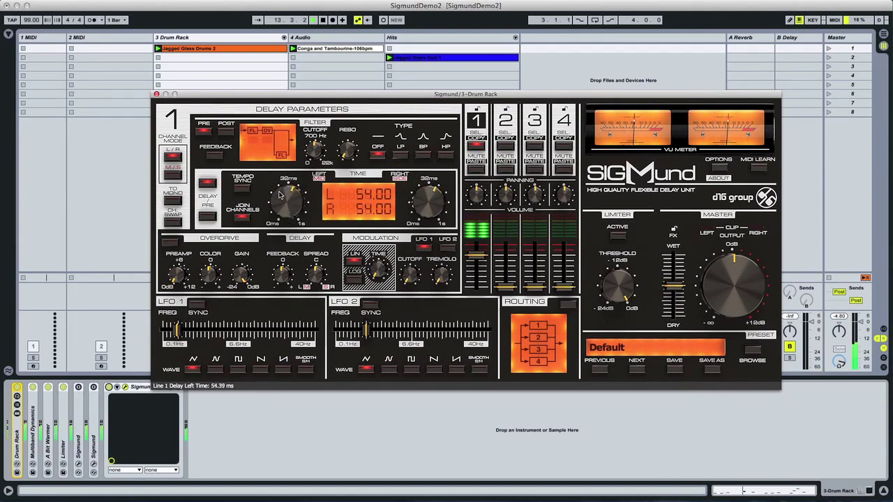
{"action": "left_click", "coordinate": [242, 218]}
{"action": "left_click_drag", "start_coordinate": [280, 206], "coordinate": [283, 237]}
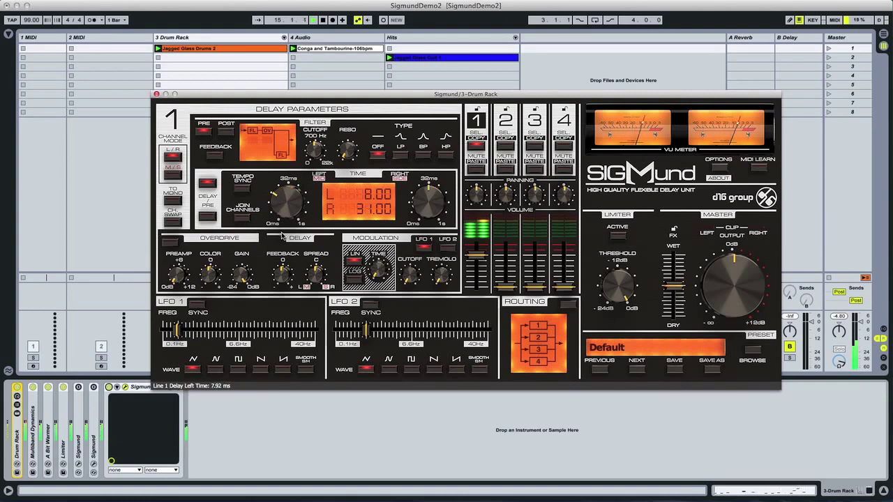
{"action": "left_click_drag", "start_coordinate": [441, 201], "coordinate": [440, 211]}
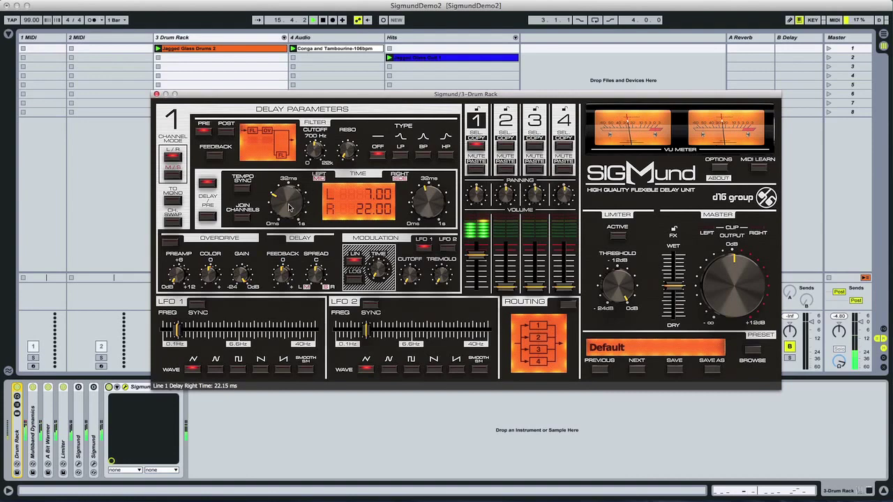
{"action": "left_click_drag", "start_coordinate": [290, 208], "coordinate": [286, 198]}
{"action": "left_click_drag", "start_coordinate": [429, 204], "coordinate": [431, 198]}
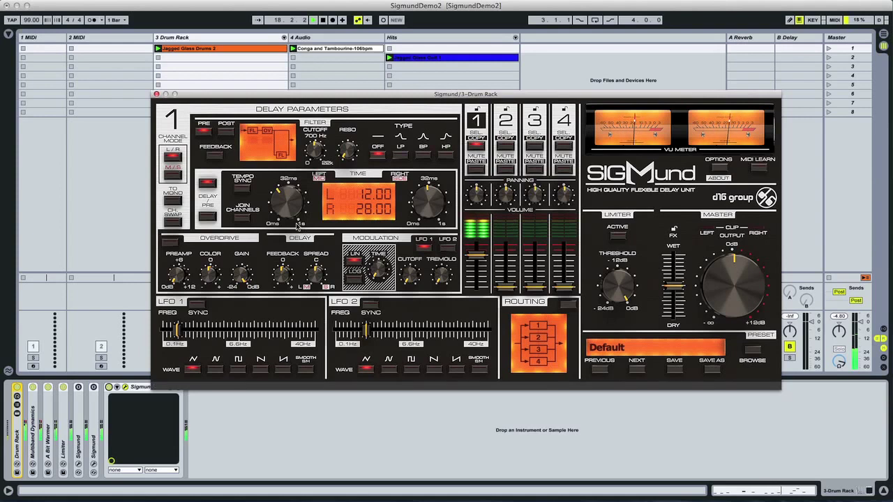
Tempo-sync line 1's delays, set the right delay to 4/16, and add feedback
{"action": "left_click", "coordinate": [241, 188]}
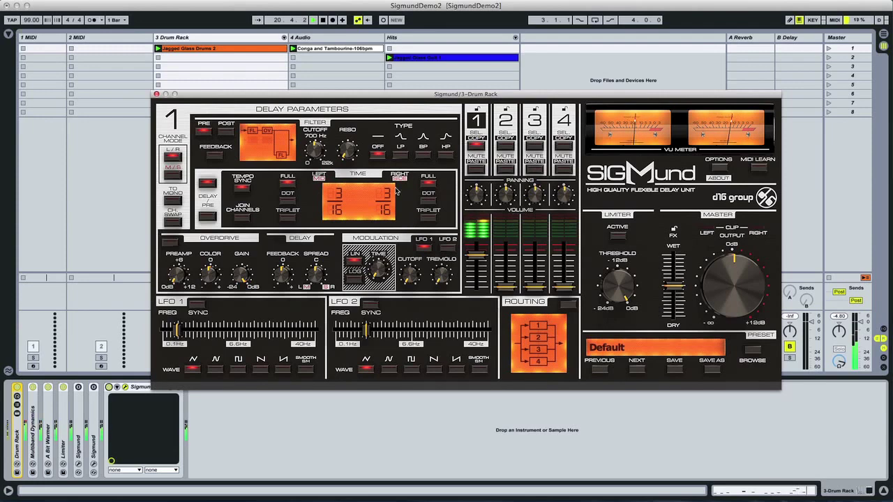
{"action": "left_click_drag", "start_coordinate": [387, 196], "coordinate": [387, 187]}
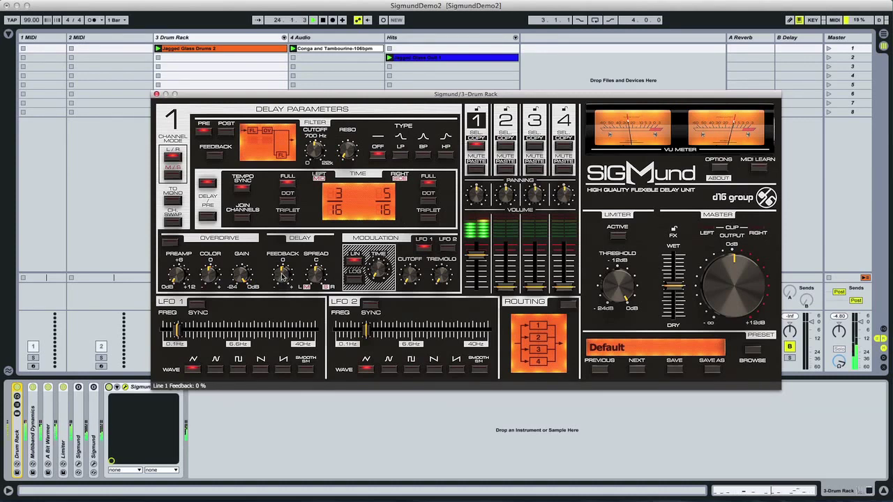
{"action": "left_click_drag", "start_coordinate": [283, 276], "coordinate": [281, 253]}
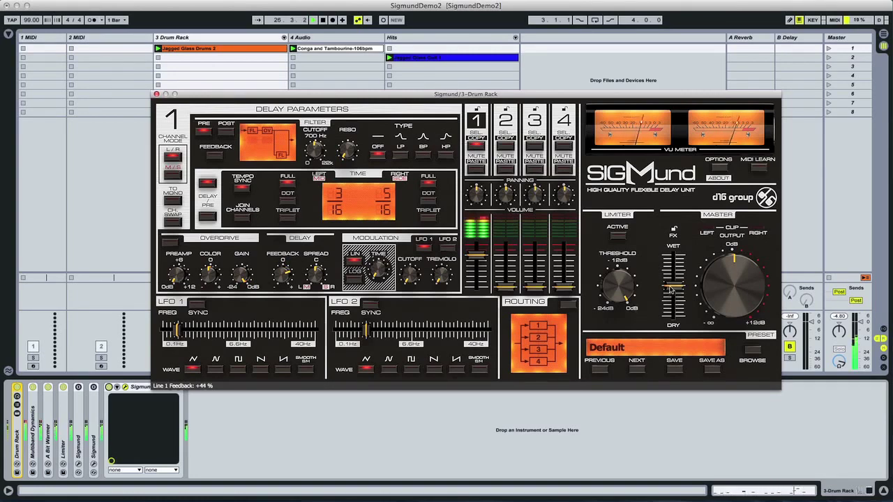
Set the wet/dry mix to roughly 61/39 after briefly going fully dry
{"action": "left_click_drag", "start_coordinate": [672, 286], "coordinate": [676, 381]}
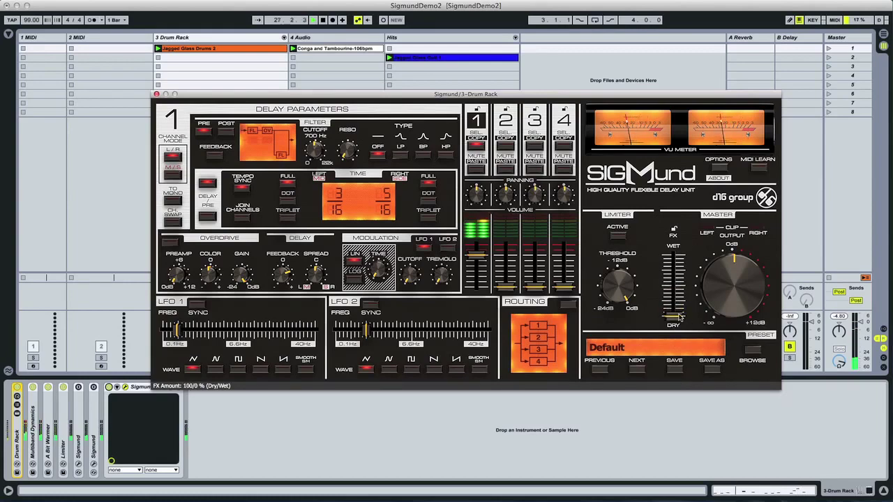
{"action": "left_click_drag", "start_coordinate": [674, 319], "coordinate": [671, 264]}
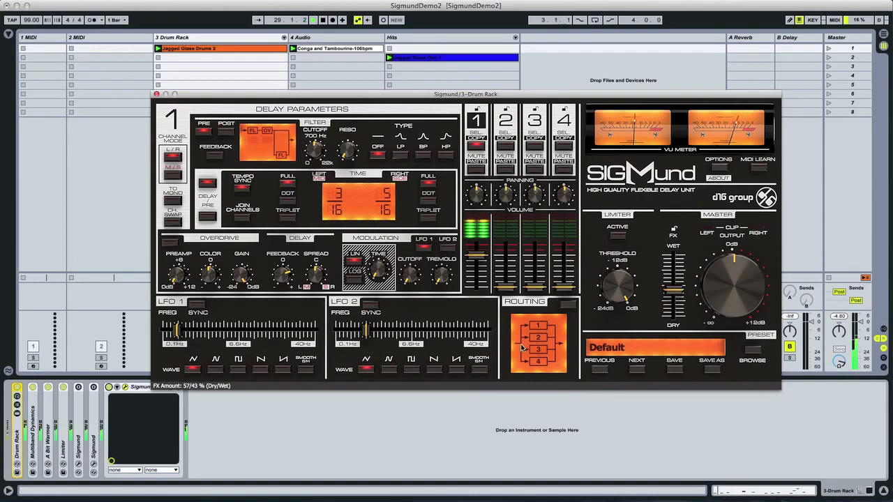
{"action": "left_click", "coordinate": [474, 407]}
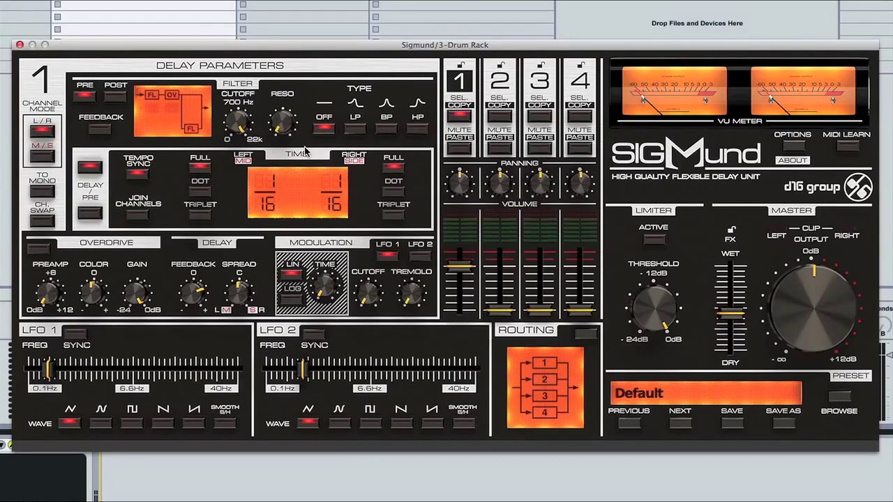
Low-pass line 1 at about 309 Hz, 25% resonance, with 59% cutoff modulation
{"action": "key", "text": "space"}
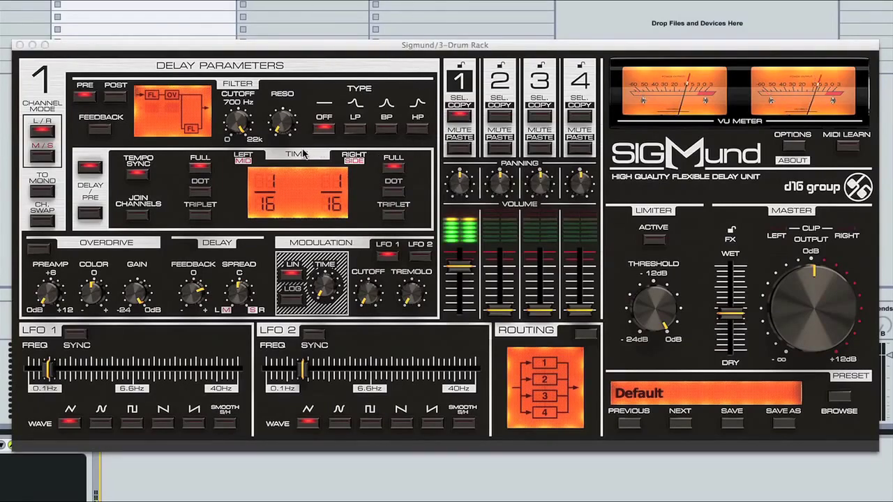
{"action": "left_click", "coordinate": [355, 130]}
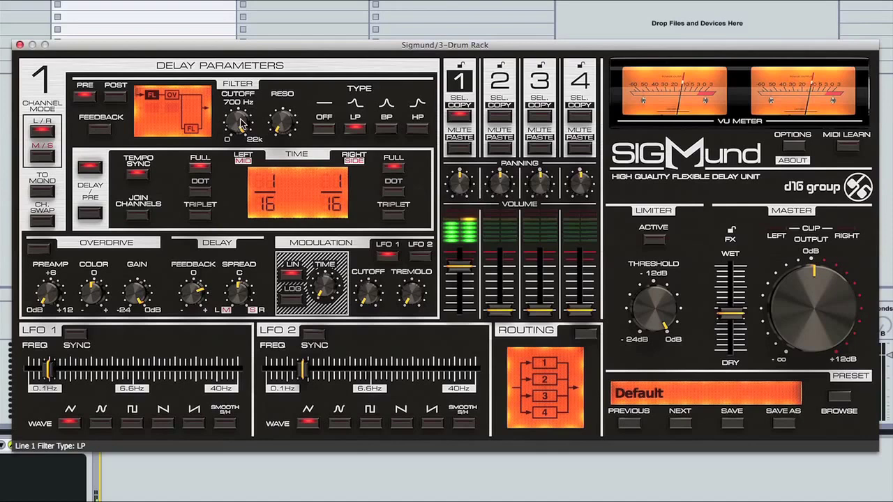
{"action": "left_click_drag", "start_coordinate": [240, 123], "coordinate": [240, 225]}
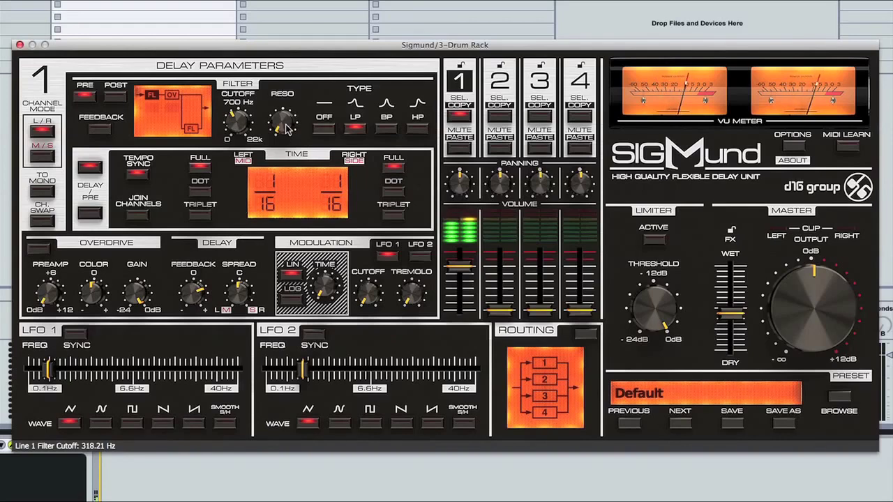
{"action": "left_click_drag", "start_coordinate": [283, 125], "coordinate": [267, 82]}
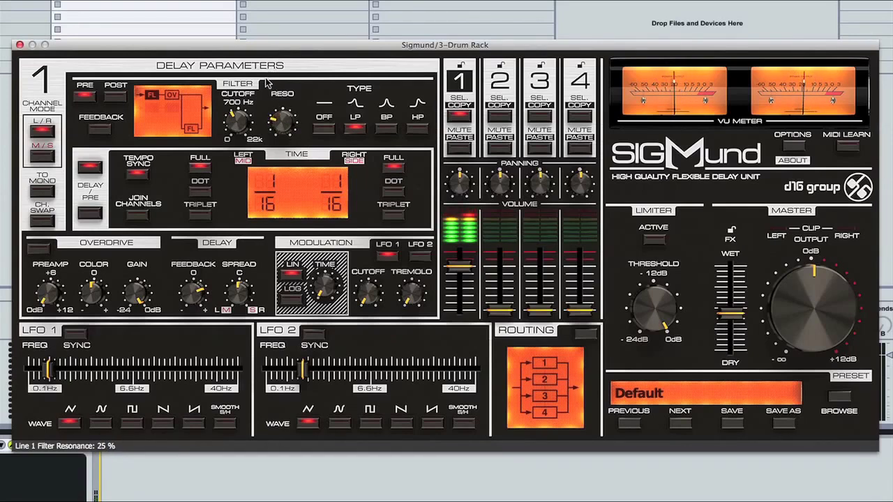
{"action": "left_click_drag", "start_coordinate": [245, 125], "coordinate": [256, 129]}
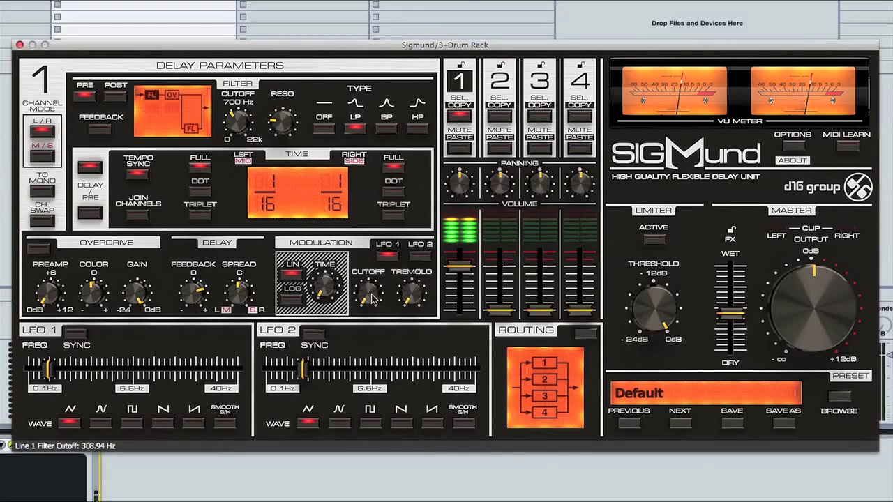
{"action": "left_click_drag", "start_coordinate": [373, 299], "coordinate": [364, 236]}
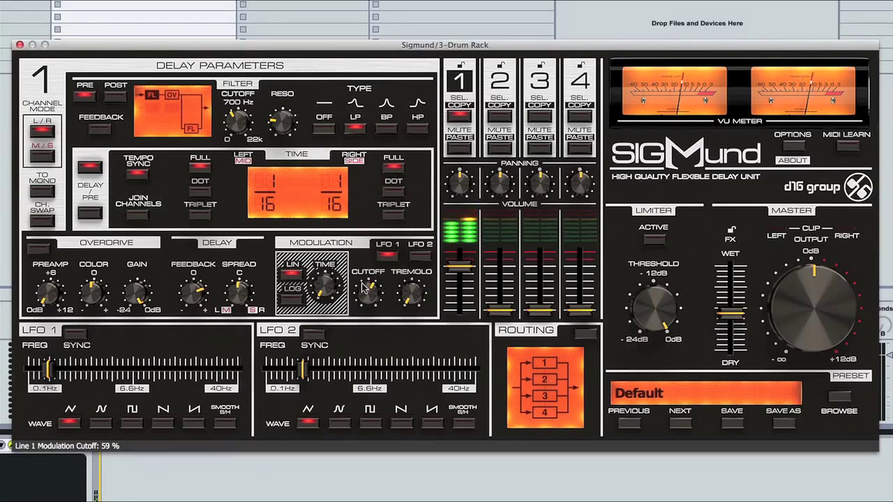
Keep LFO 1 as the modulation source and tempo-sync its rate to 1/2
{"action": "left_click", "coordinate": [422, 258]}
{"action": "left_click", "coordinate": [388, 258]}
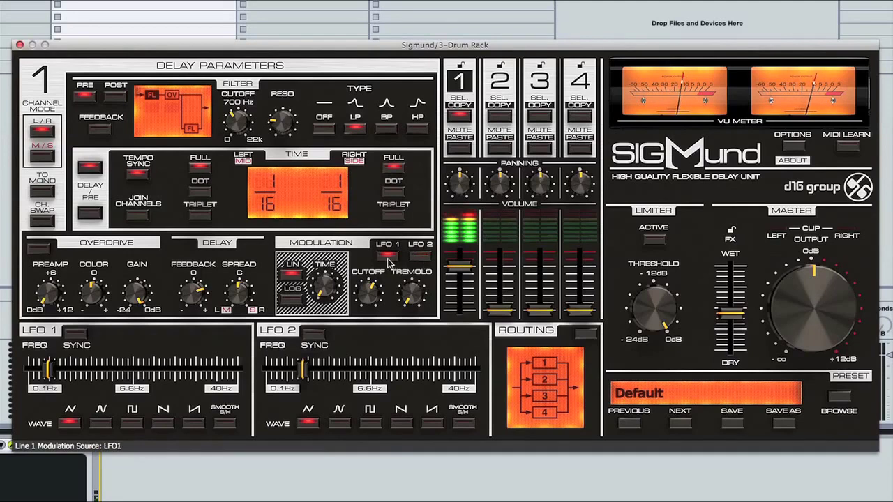
{"action": "left_click_drag", "start_coordinate": [47, 367], "coordinate": [73, 373]}
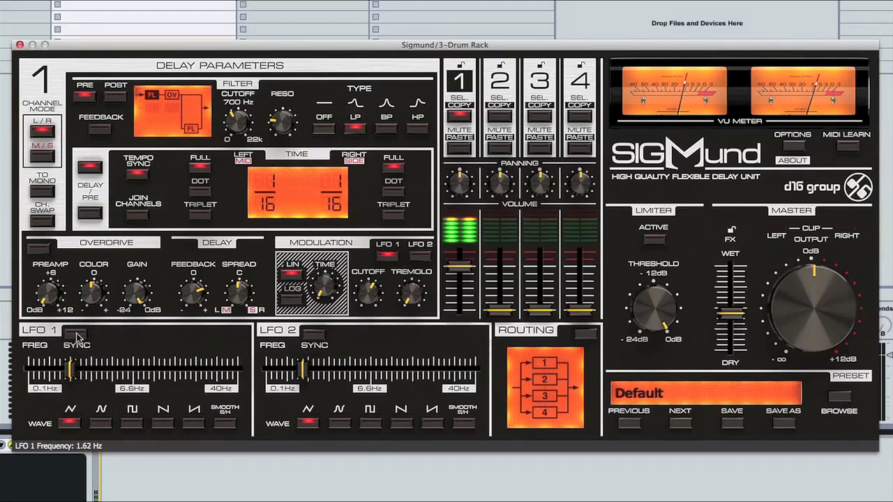
{"action": "left_click", "coordinate": [77, 335]}
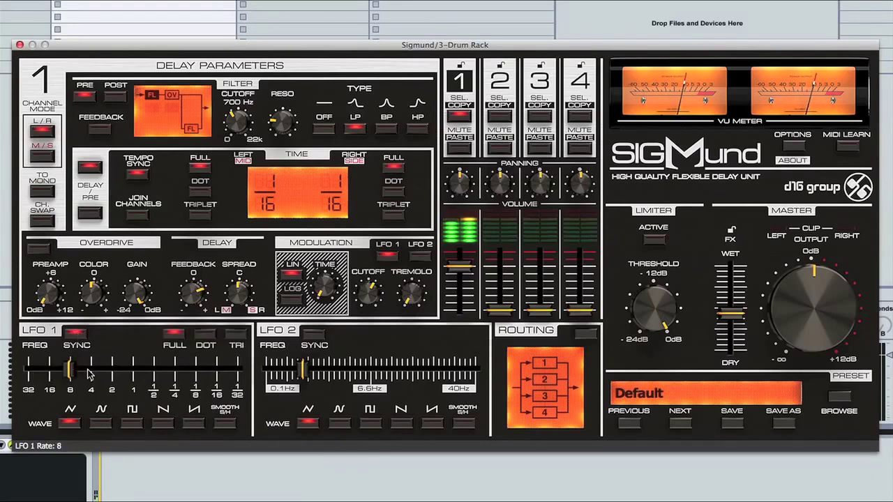
{"action": "left_click_drag", "start_coordinate": [89, 374], "coordinate": [241, 375]}
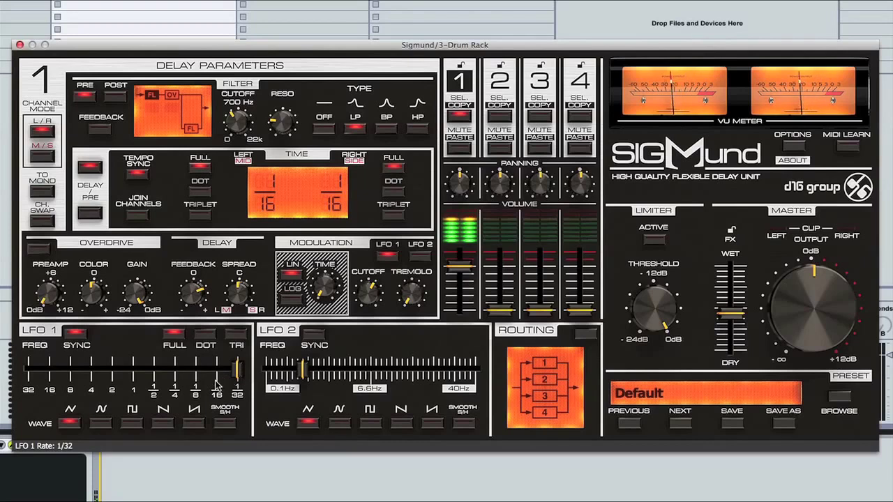
Adjust line 1's volume around -2 dB and set the mix near 84/16 dry/wet
{"action": "left_click_drag", "start_coordinate": [457, 269], "coordinate": [455, 281]}
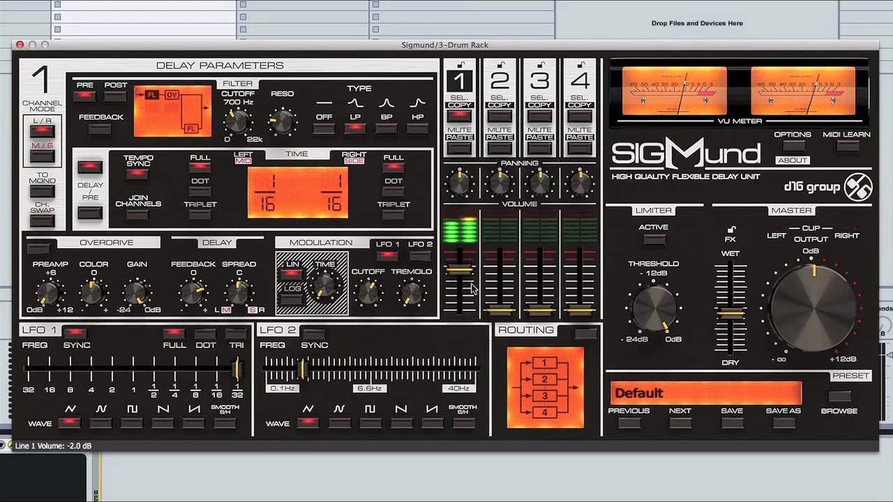
{"action": "left_click_drag", "start_coordinate": [730, 315], "coordinate": [731, 343]}
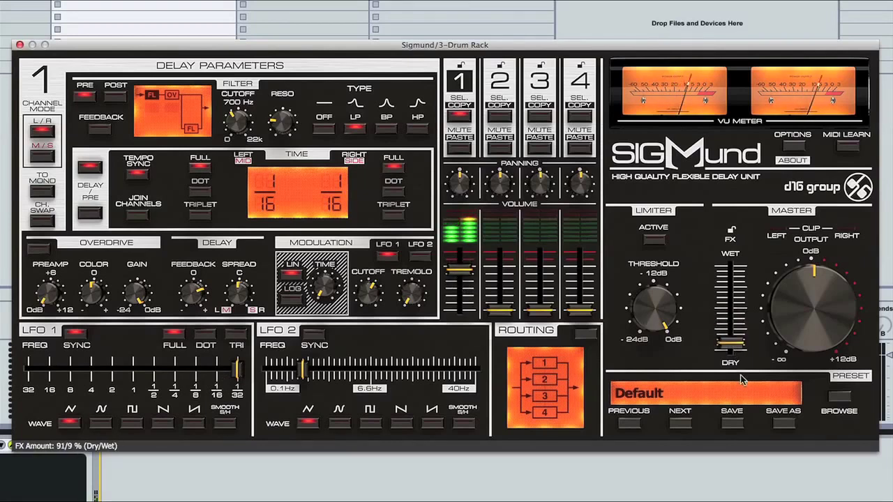
{"action": "left_click_drag", "start_coordinate": [740, 375], "coordinate": [742, 308]}
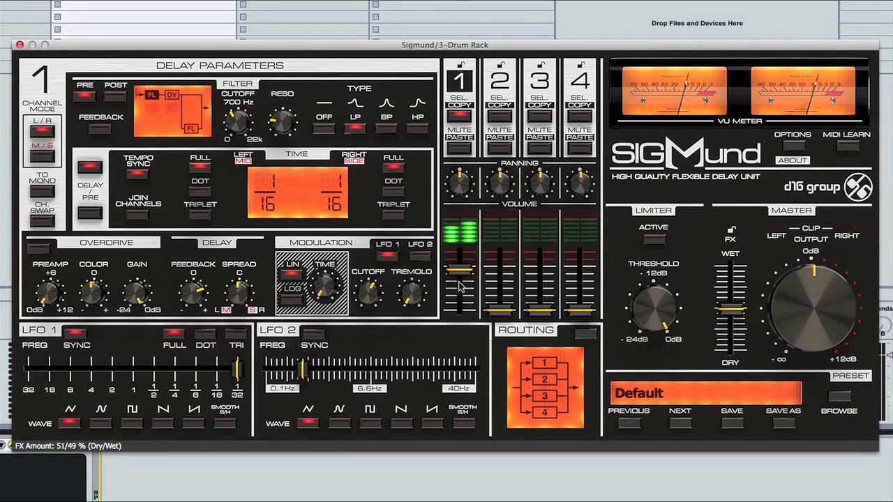
{"action": "left_click_drag", "start_coordinate": [460, 286], "coordinate": [459, 274]}
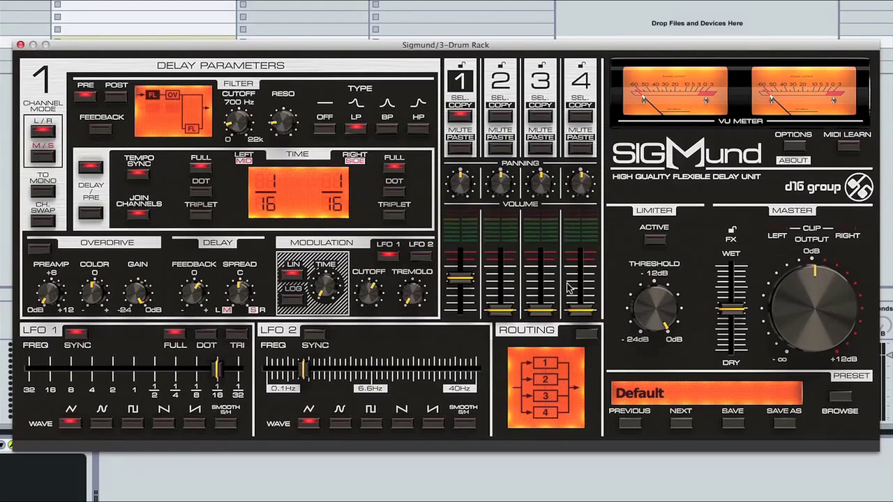
Copy delay line 1's settings and turn up delay line 2's volume
{"action": "left_click", "coordinate": [541, 118]}
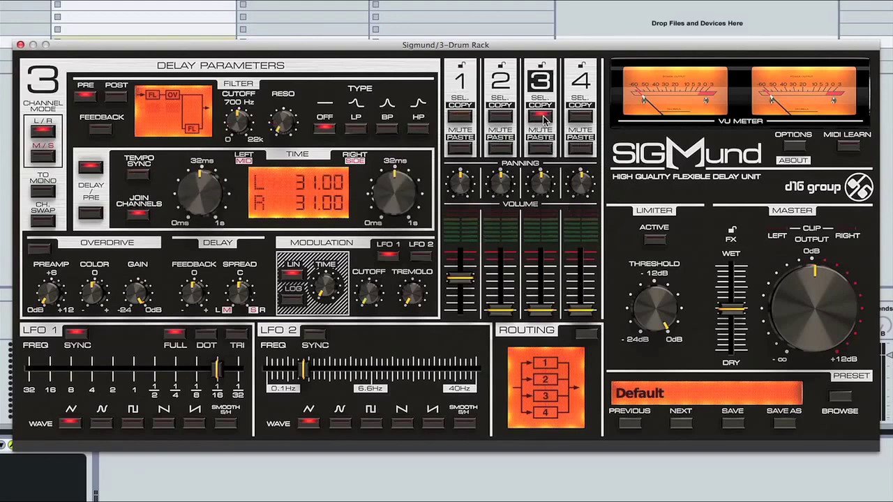
{"action": "left_click", "coordinate": [506, 118]}
{"action": "left_click", "coordinate": [462, 117]}
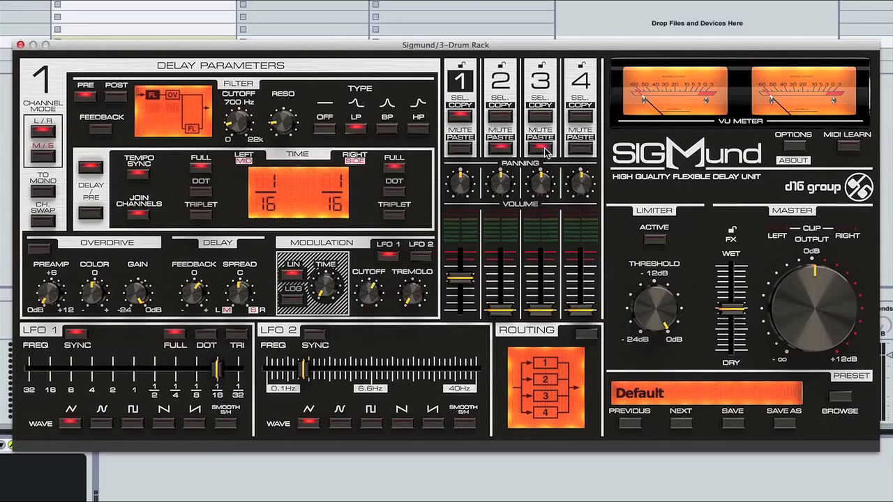
{"action": "left_click", "coordinate": [458, 117]}
{"action": "left_click_drag", "start_coordinate": [501, 321], "coordinate": [492, 194]}
Set delay line 2's time to 3/16 with a high-pass filter
{"action": "left_click", "coordinate": [500, 116]}
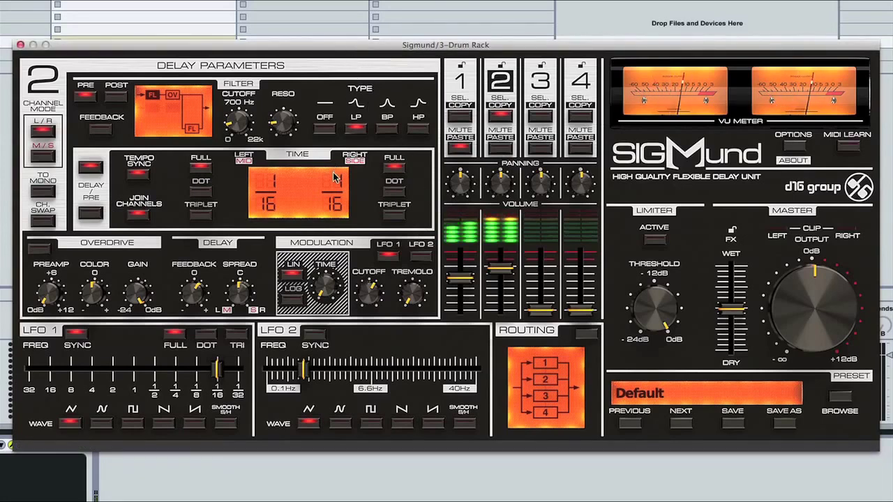
{"action": "mouse_move", "coordinate": [339, 184]}
{"action": "left_mouse_down"}
{"action": "mouse_move", "coordinate": [342, 177]}
{"action": "mouse_move", "coordinate": [352, 183]}
{"action": "left_mouse_up"}
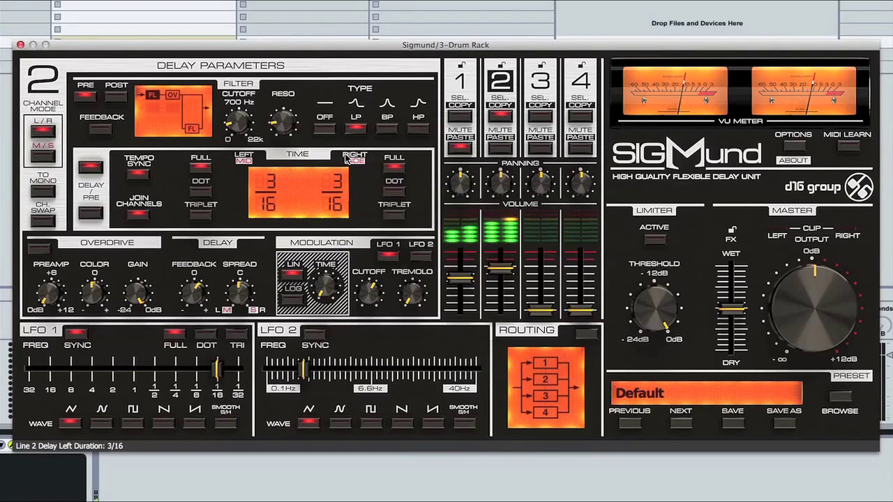
{"action": "left_click", "coordinate": [418, 128]}
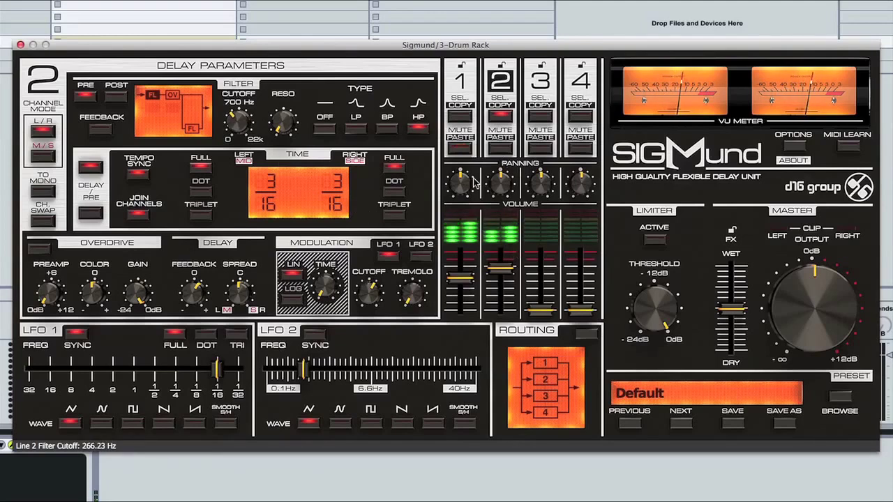
Lower delay line 1 to -8.0 dB and rebalance the dry/wet mix
{"action": "left_click_drag", "start_coordinate": [461, 279], "coordinate": [465, 287]}
{"action": "left_click", "coordinate": [500, 273]}
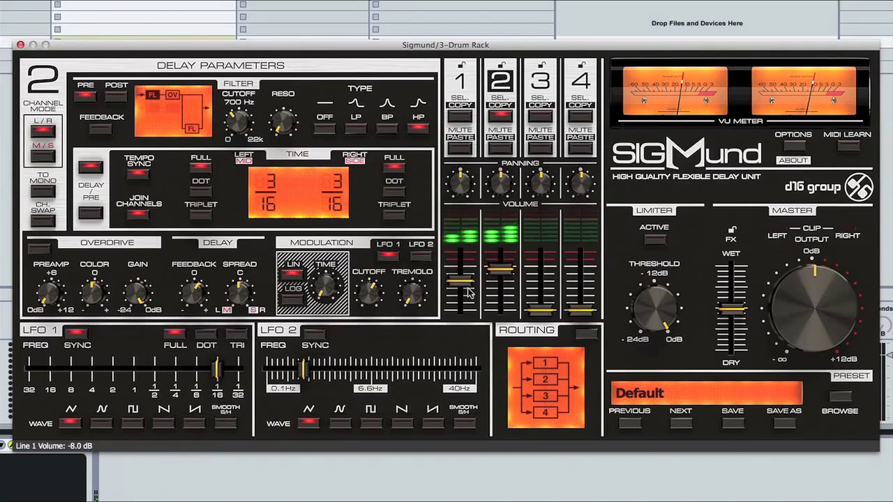
{"action": "left_click_drag", "start_coordinate": [738, 313], "coordinate": [737, 272]}
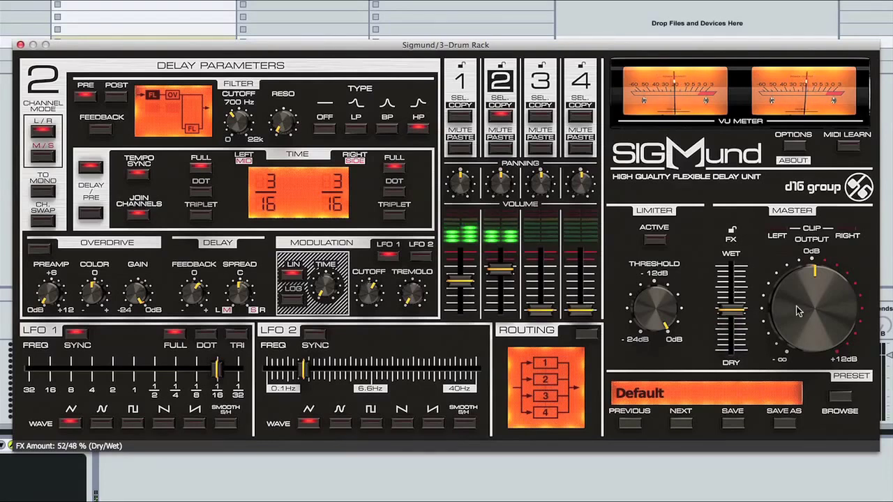
Enable overdrive on delay line 3 with a boosted preamp and adjusted colour and gain
{"action": "left_click", "coordinate": [539, 115]}
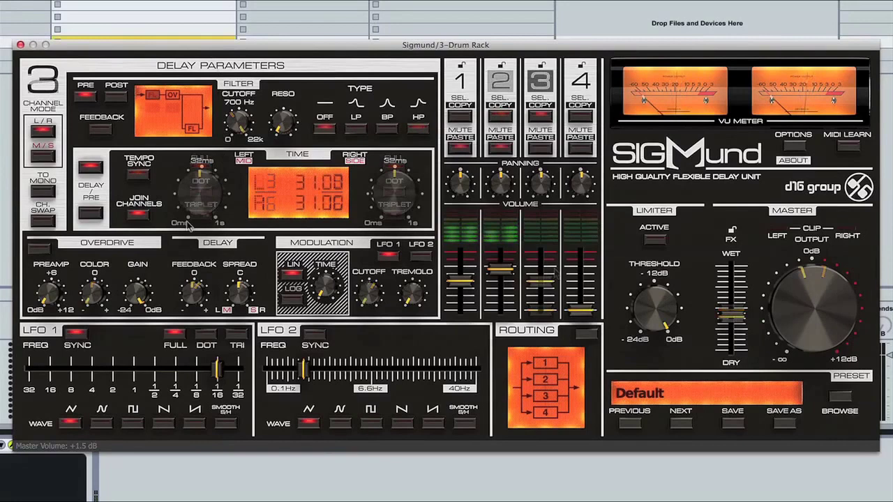
{"action": "left_click", "coordinate": [39, 247]}
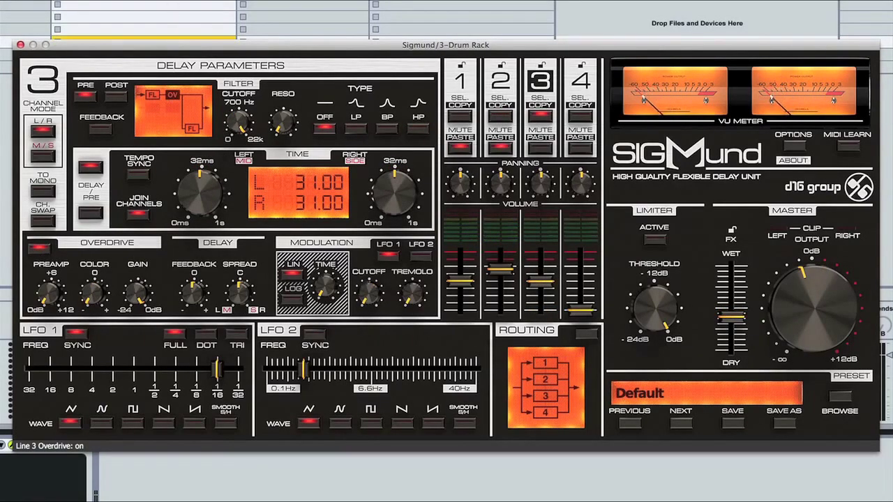
{"action": "left_click_drag", "start_coordinate": [61, 301], "coordinate": [46, 214]}
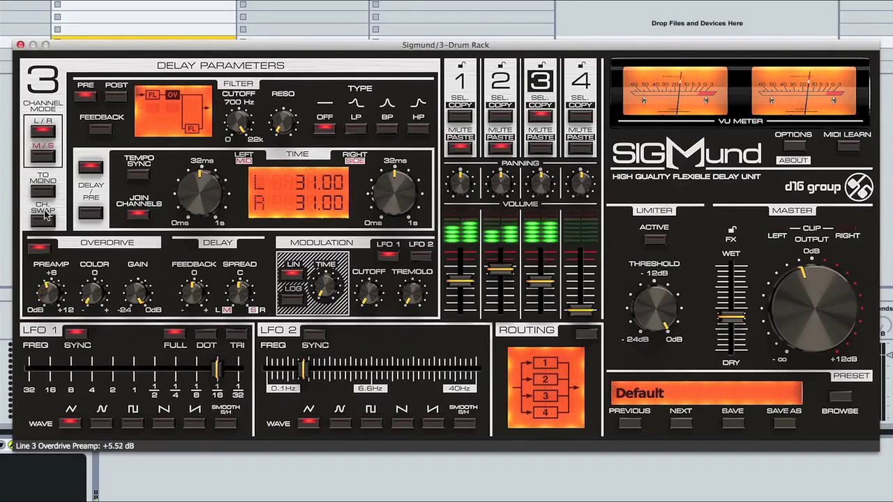
{"action": "left_click_drag", "start_coordinate": [90, 293], "coordinate": [90, 207]}
{"action": "left_click_drag", "start_coordinate": [52, 297], "coordinate": [57, 282]}
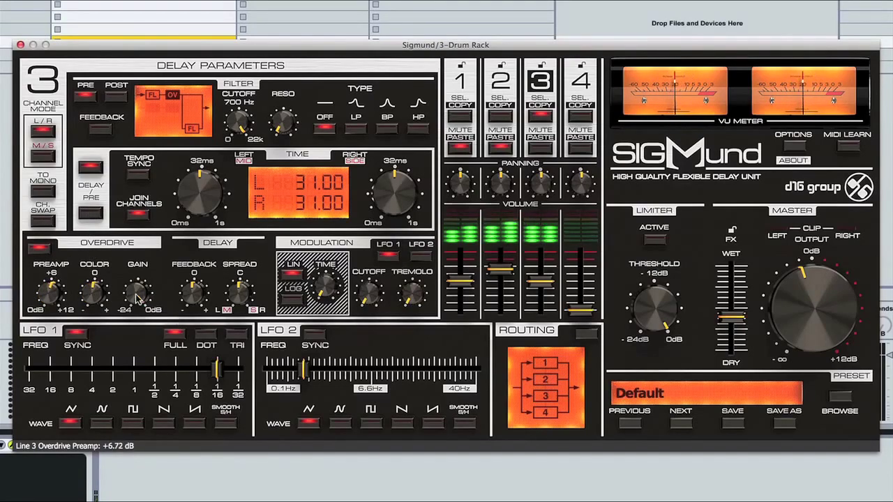
{"action": "left_click_drag", "start_coordinate": [139, 296], "coordinate": [139, 310]}
{"action": "left_click_drag", "start_coordinate": [50, 293], "coordinate": [102, 295]}
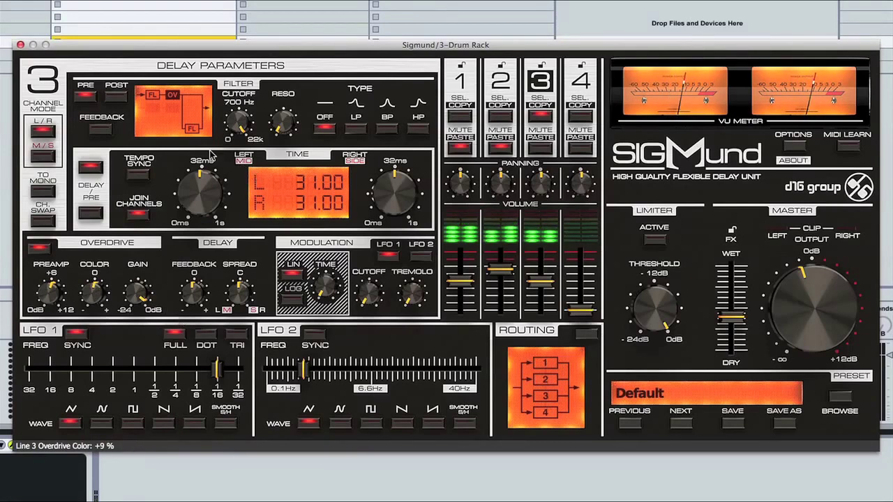
Place line 3's low-pass filter after the overdrive and adjust its cutoff
{"action": "left_click", "coordinate": [118, 97]}
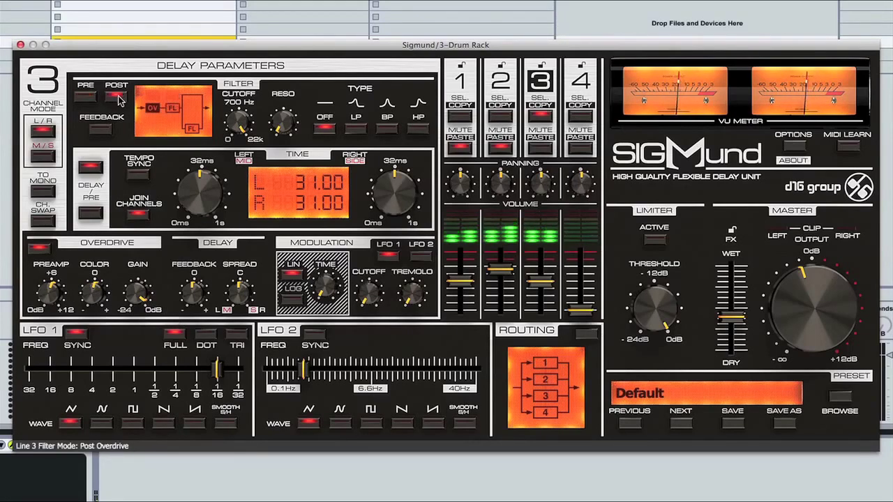
{"action": "left_click", "coordinate": [356, 130]}
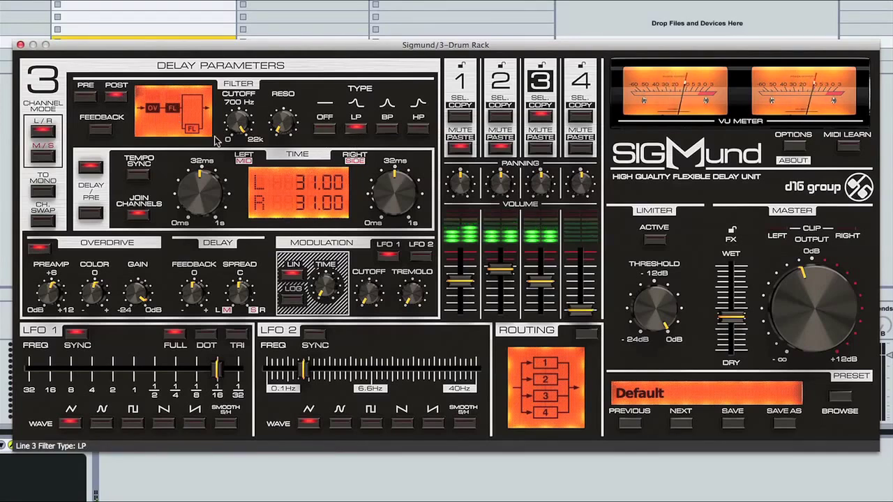
{"action": "left_click_drag", "start_coordinate": [249, 129], "coordinate": [248, 108]}
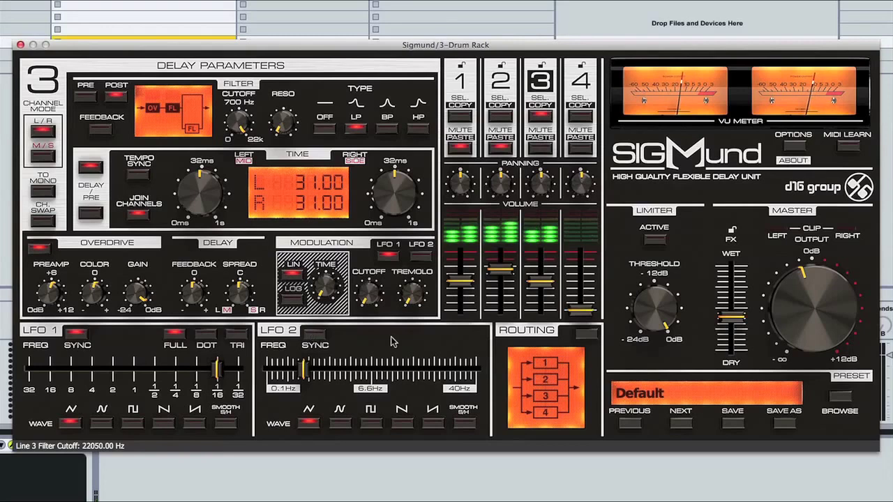
Turn on the limiter with about -8 dB threshold and trim line 3 to -9.1 dB
{"action": "left_click", "coordinate": [661, 242]}
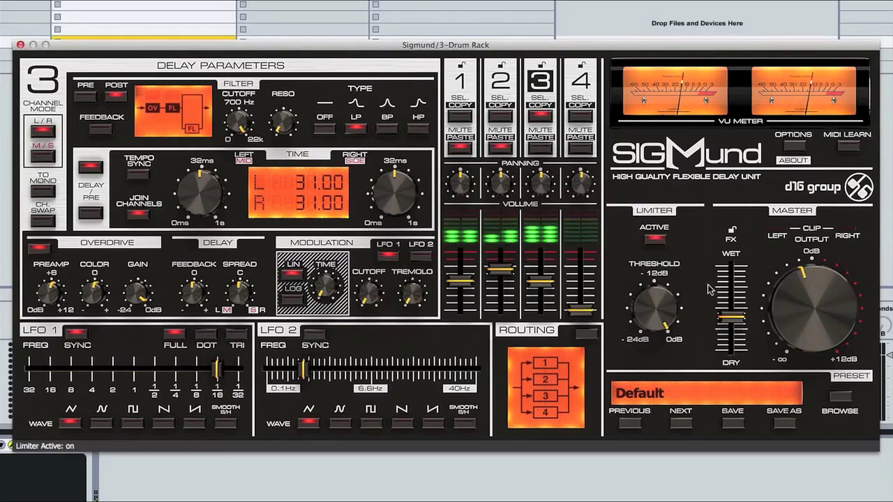
{"action": "left_click_drag", "start_coordinate": [663, 315], "coordinate": [656, 333]}
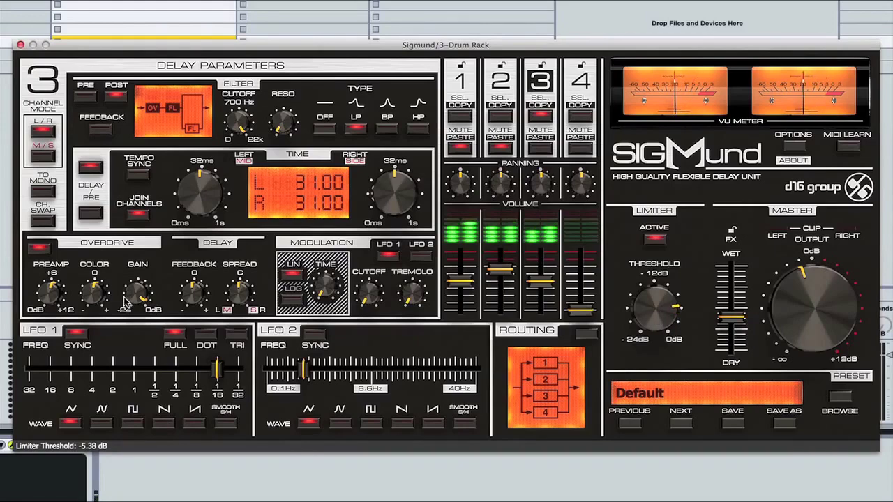
{"action": "left_click_drag", "start_coordinate": [540, 281], "coordinate": [540, 288]}
{"action": "left_click_drag", "start_coordinate": [638, 313], "coordinate": [636, 325]}
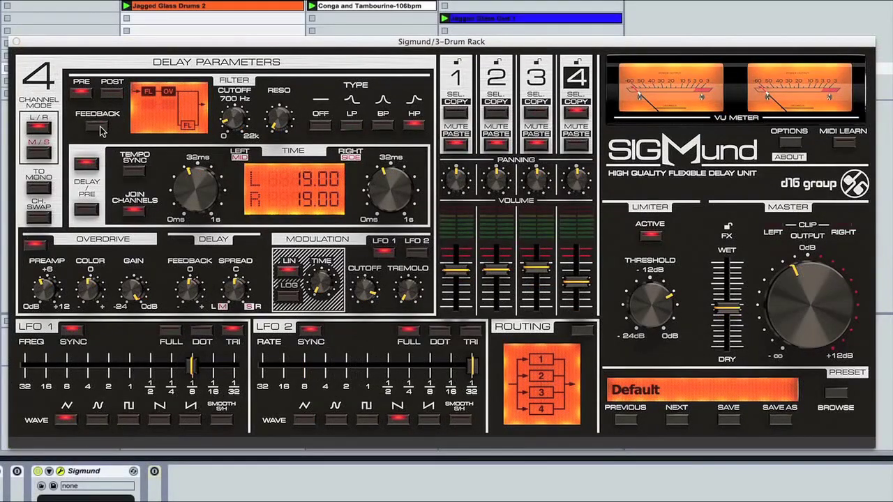
Turn on line 4's filter feedback loop and make the effect fully wet
{"action": "left_click", "coordinate": [97, 126]}
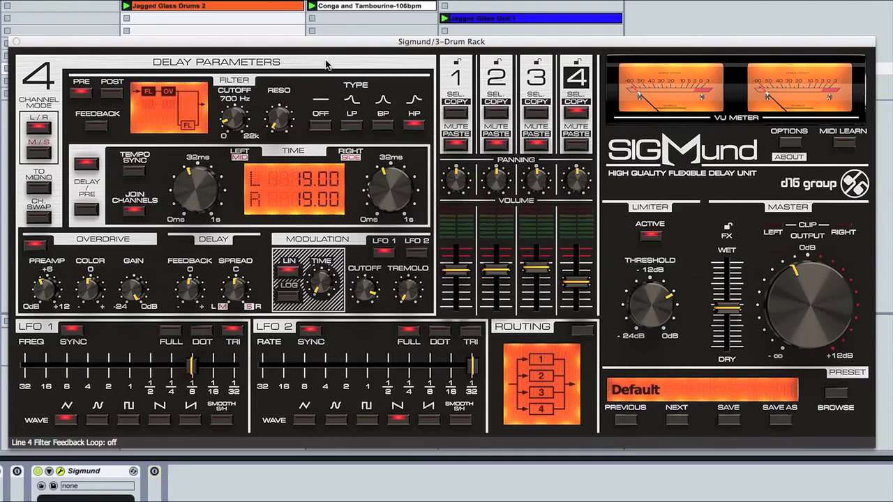
{"action": "left_click", "coordinate": [394, 49]}
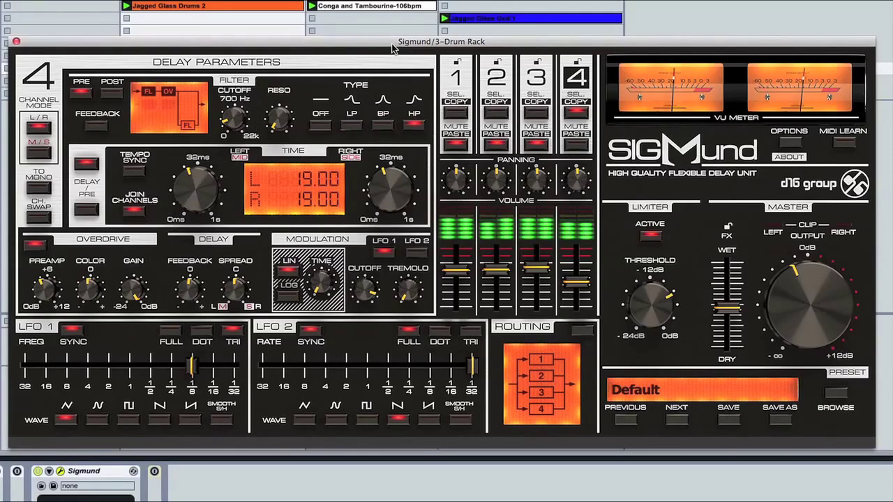
{"action": "left_click_drag", "start_coordinate": [727, 307], "coordinate": [727, 263]}
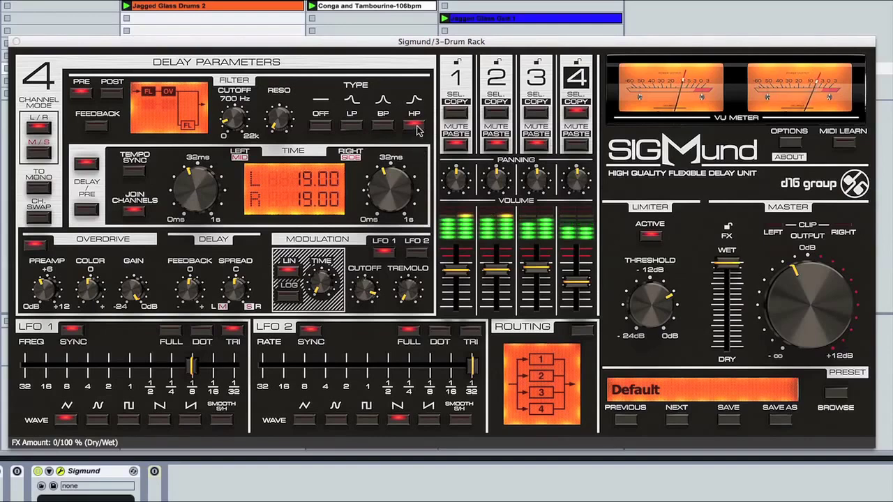
Zero line 4's modulation cutoff, raise its delay feedback, and ease the mix slightly drier
{"action": "mouse_move", "coordinate": [374, 296]}
{"action": "left_mouse_down"}
{"action": "mouse_move", "coordinate": [376, 452]}
{"action": "mouse_move", "coordinate": [360, 295]}
{"action": "left_mouse_up"}
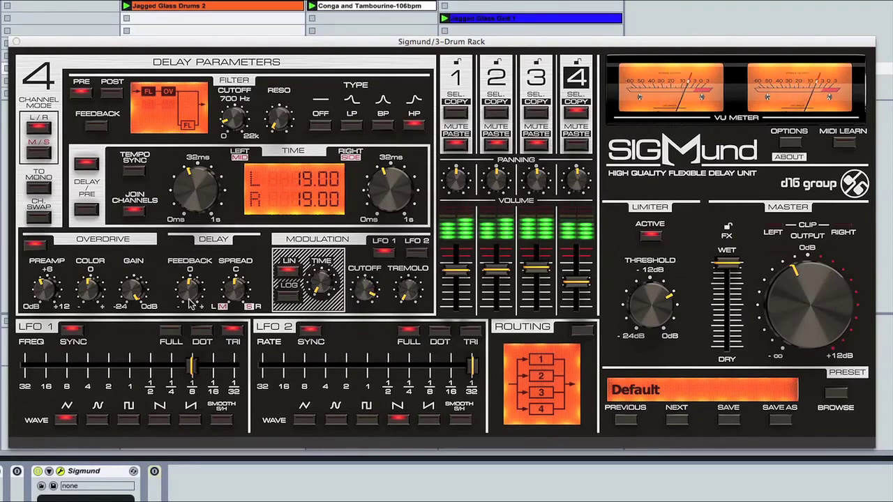
{"action": "left_click_drag", "start_coordinate": [188, 293], "coordinate": [169, 211]}
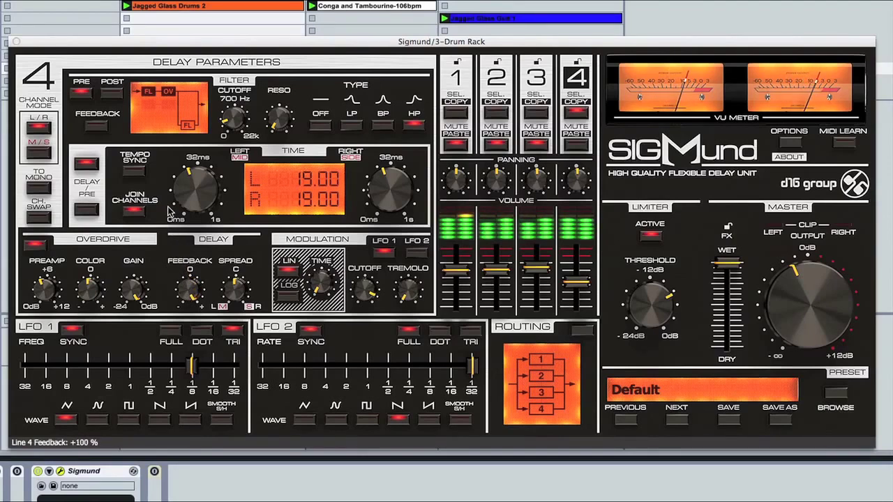
{"action": "left_click", "coordinate": [96, 129]}
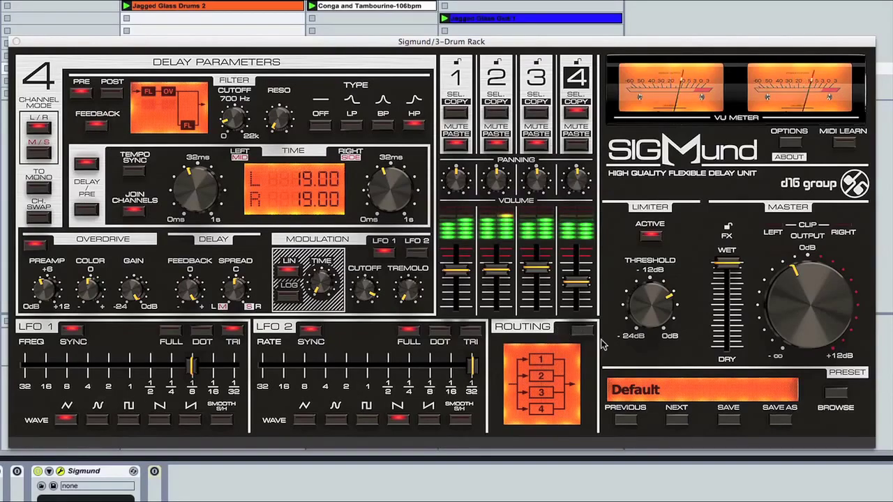
{"action": "left_click_drag", "start_coordinate": [728, 272], "coordinate": [728, 305]}
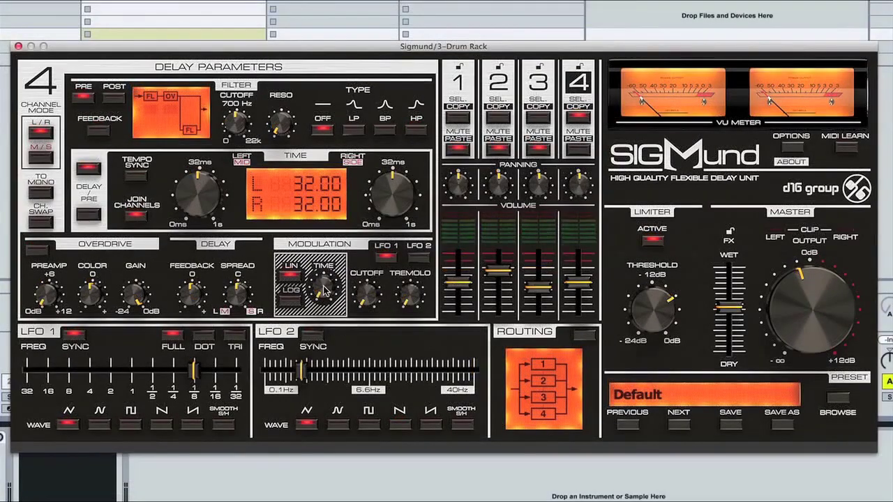
Try line 4 at 94 % modulation time, LFO 1 rate 1, ~92% feedback and -9.0 dB level
{"action": "left_click_drag", "start_coordinate": [325, 291], "coordinate": [324, 255]}
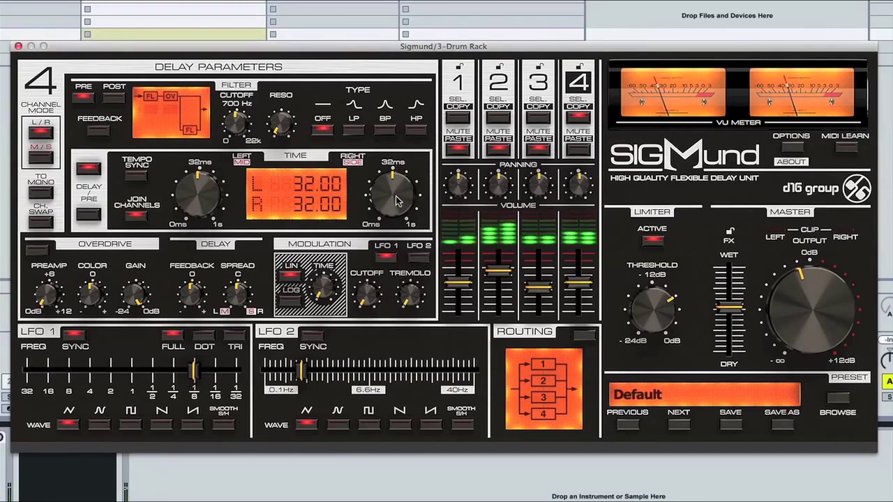
{"action": "left_click_drag", "start_coordinate": [392, 192], "coordinate": [400, 245]}
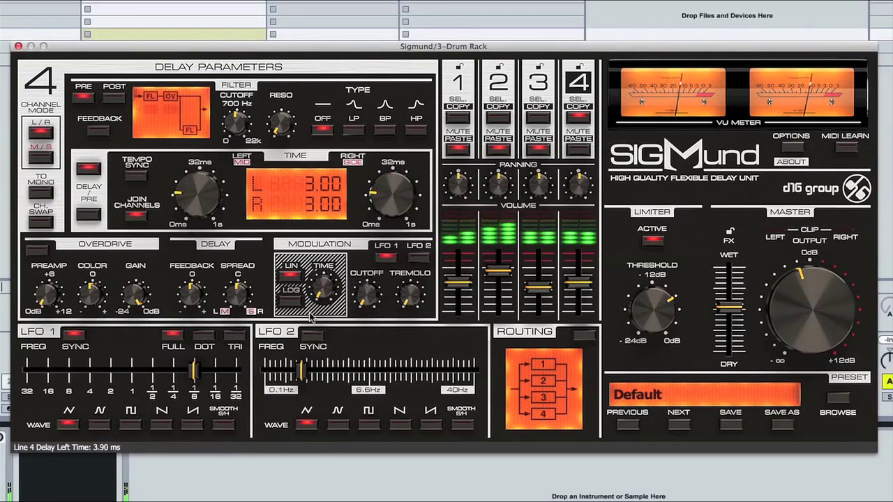
{"action": "left_click_drag", "start_coordinate": [198, 373], "coordinate": [129, 377]}
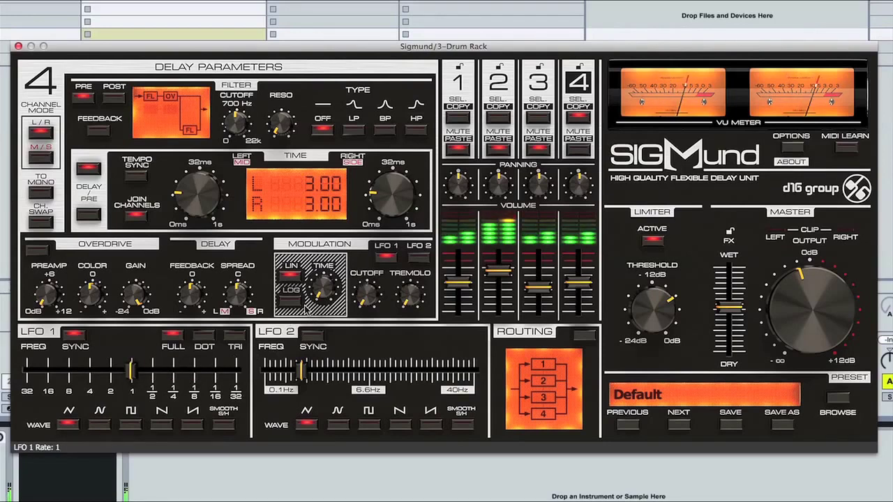
{"action": "left_click_drag", "start_coordinate": [320, 288], "coordinate": [323, 155]}
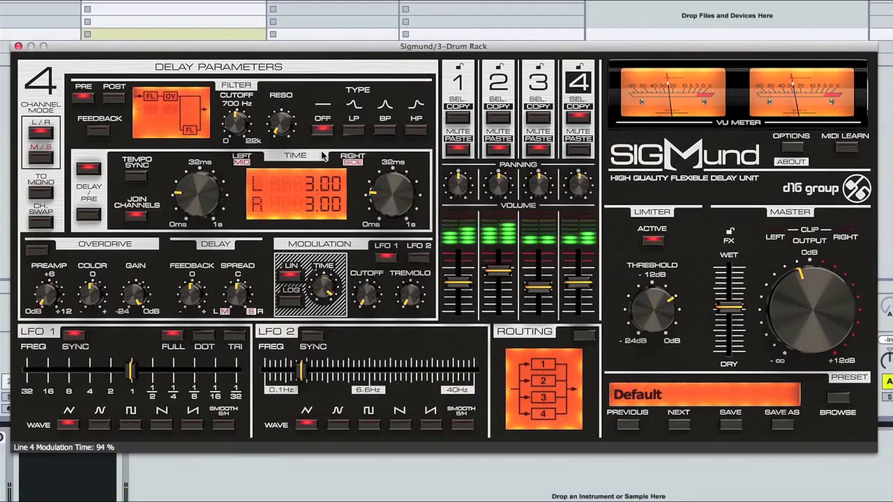
{"action": "left_click_drag", "start_coordinate": [393, 190], "coordinate": [396, 213]}
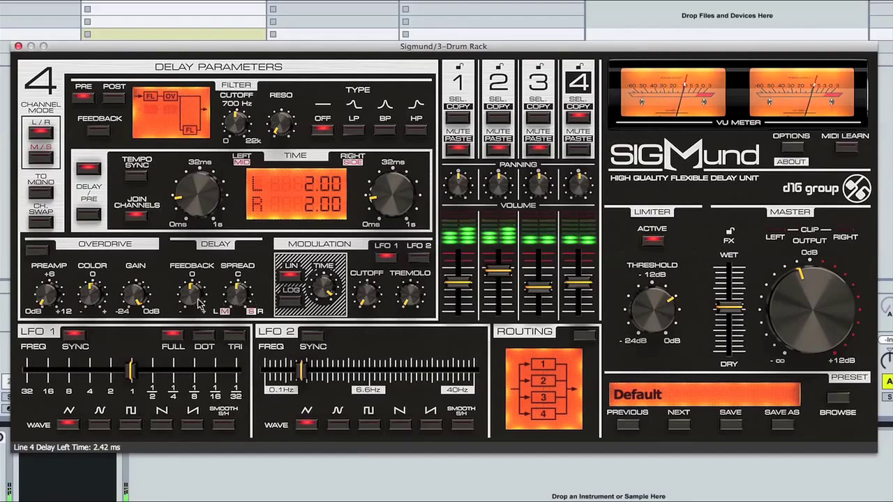
{"action": "left_click_drag", "start_coordinate": [200, 304], "coordinate": [217, 221]}
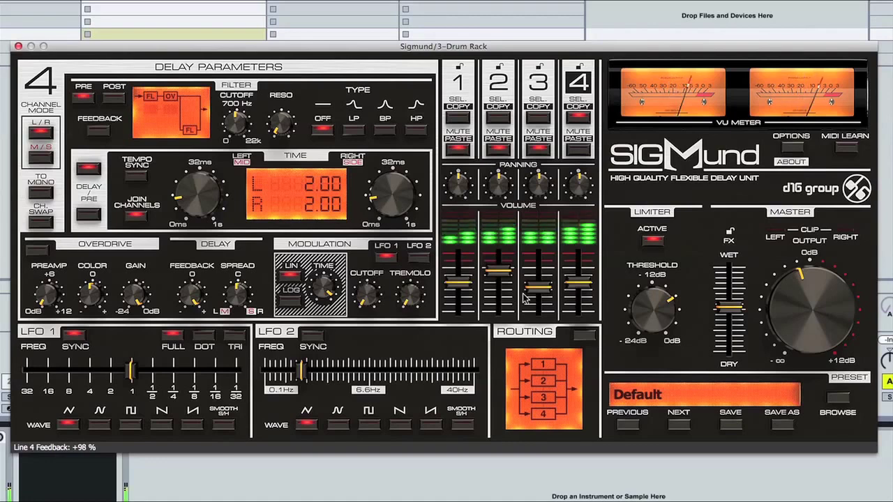
{"action": "left_click", "coordinate": [576, 290]}
Drop line 4's feedback to about 23%, set 23 ms left and 36 ms right, and mix 55/45 dry/wet
{"action": "left_click_drag", "start_coordinate": [385, 206], "coordinate": [379, 161]}
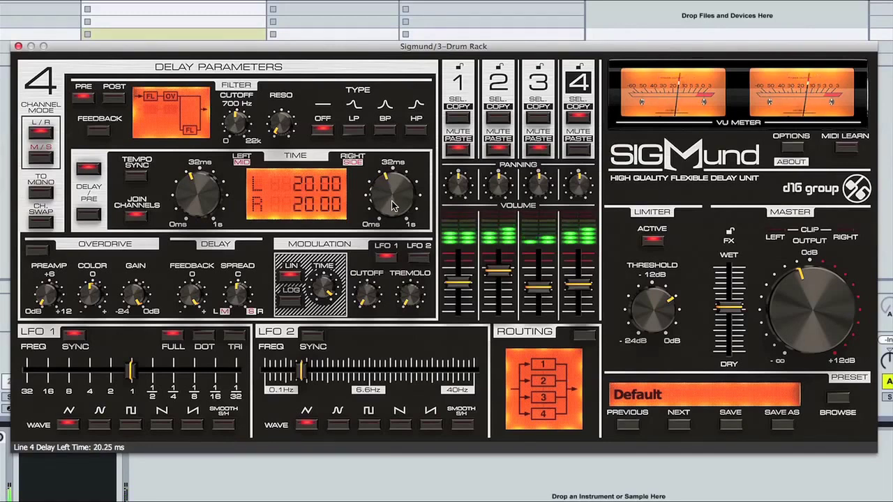
{"action": "left_click_drag", "start_coordinate": [391, 205], "coordinate": [391, 178]}
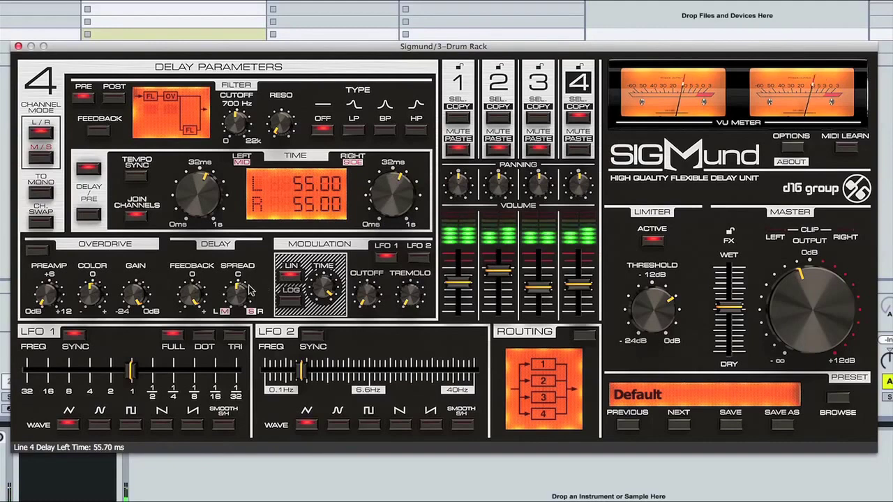
{"action": "left_click_drag", "start_coordinate": [197, 298], "coordinate": [194, 383]}
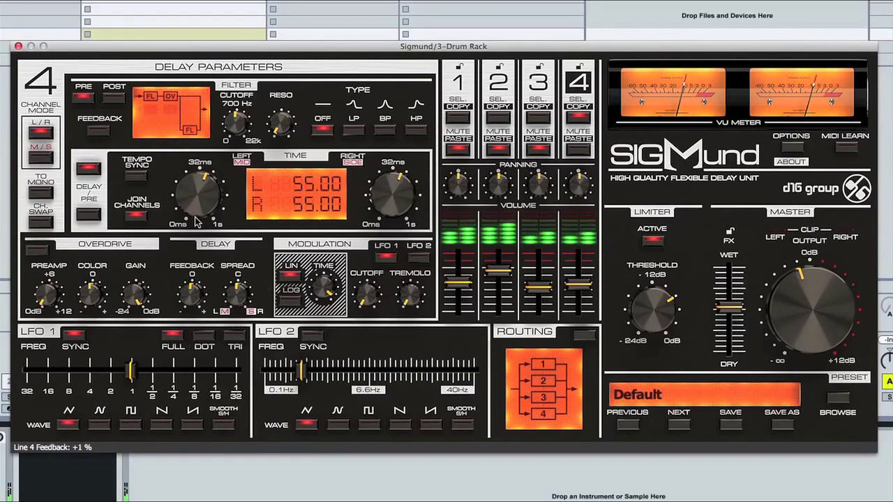
{"action": "mouse_move", "coordinate": [197, 221]}
{"action": "left_mouse_down"}
{"action": "mouse_move", "coordinate": [207, 198]}
{"action": "mouse_move", "coordinate": [212, 215]}
{"action": "left_mouse_up"}
{"action": "left_click_drag", "start_coordinate": [283, 199], "coordinate": [283, 203]}
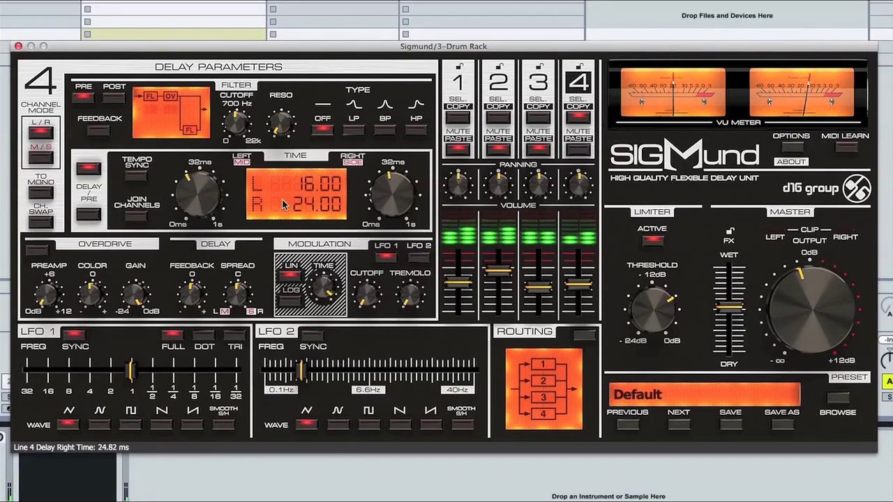
{"action": "left_click_drag", "start_coordinate": [202, 204], "coordinate": [200, 189]}
{"action": "left_click_drag", "start_coordinate": [386, 193], "coordinate": [391, 183]}
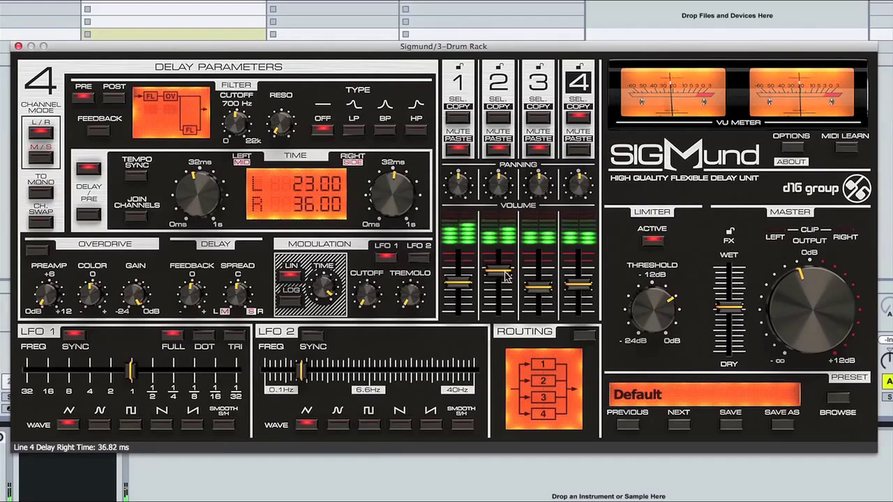
{"action": "left_click_drag", "start_coordinate": [733, 311], "coordinate": [737, 277]}
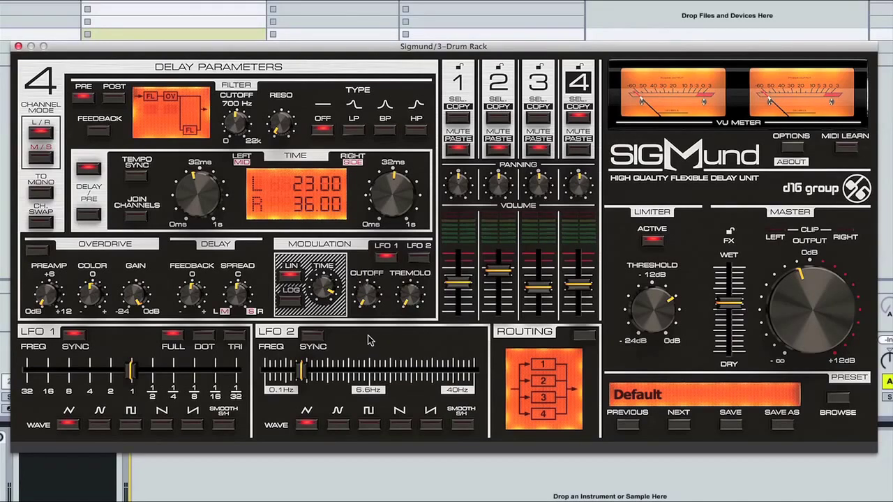
Audition Serial, Mixed 2 and Mixed 4 routing for the delay lines
{"action": "left_click", "coordinate": [587, 339]}
{"action": "left_click", "coordinate": [623, 325]}
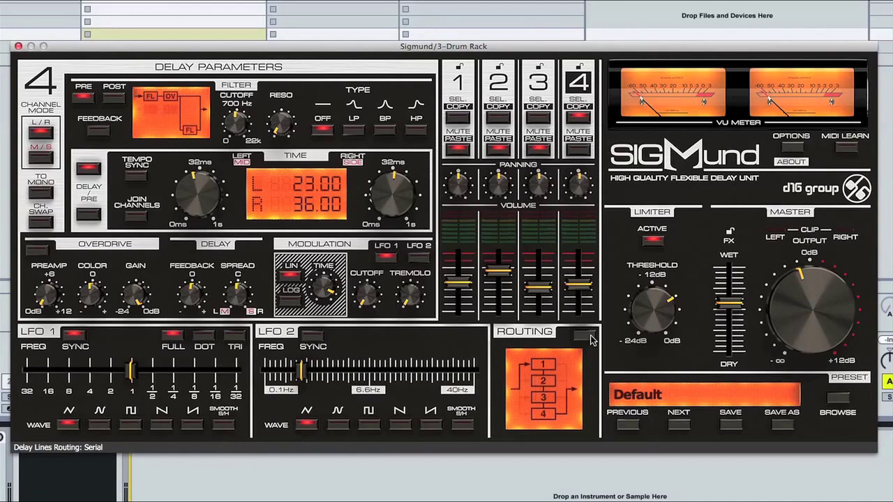
{"action": "left_click", "coordinate": [591, 337]}
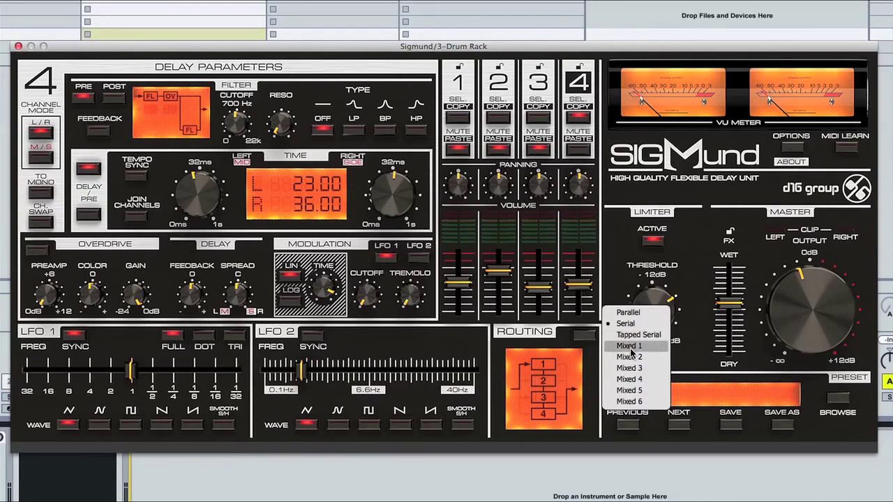
{"action": "left_click", "coordinate": [628, 357]}
{"action": "left_click", "coordinate": [585, 343]}
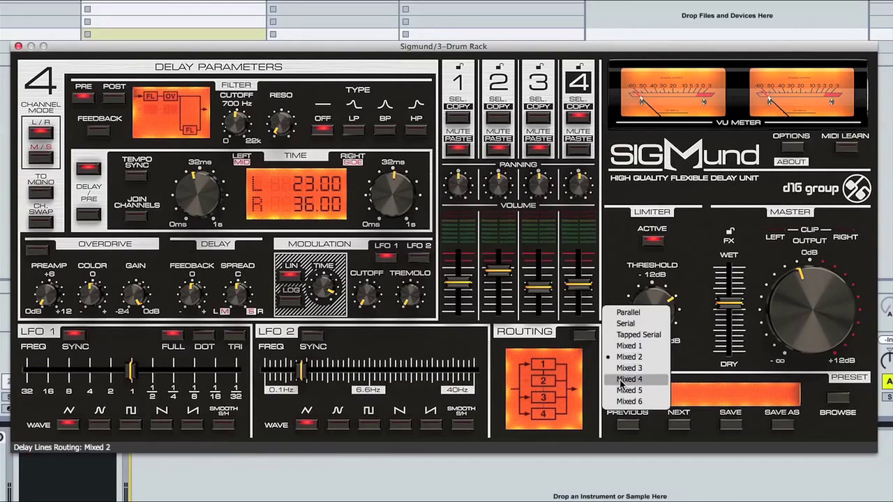
{"action": "left_click", "coordinate": [621, 383]}
Return the routing to Parallel and toggle line 4 from M/S back to L/R
{"action": "left_click", "coordinate": [591, 340]}
{"action": "left_click", "coordinate": [630, 314]}
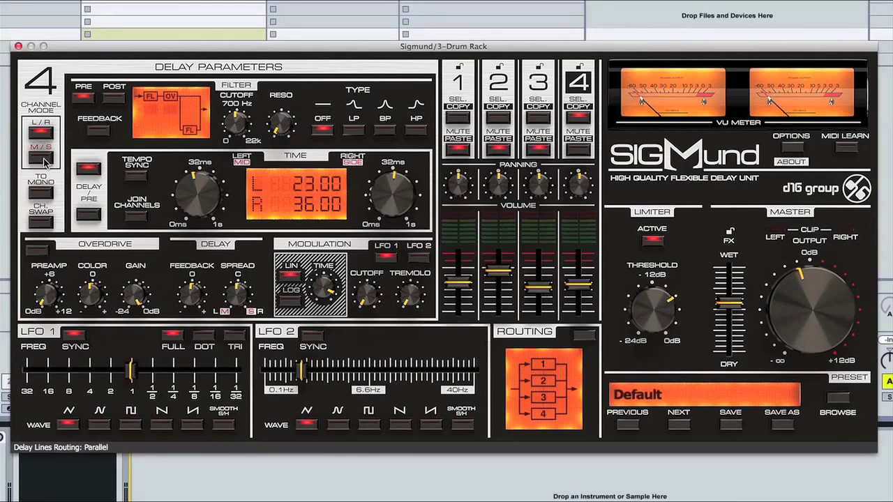
{"action": "left_click", "coordinate": [42, 158]}
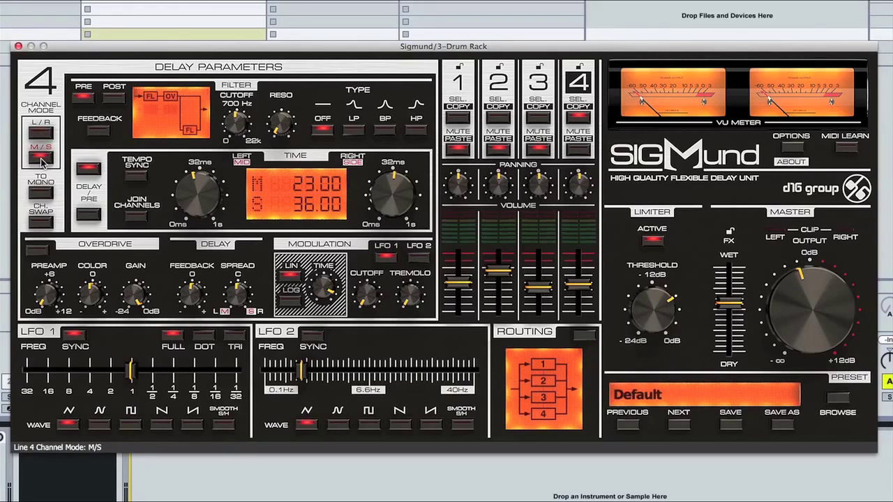
{"action": "left_click", "coordinate": [40, 133]}
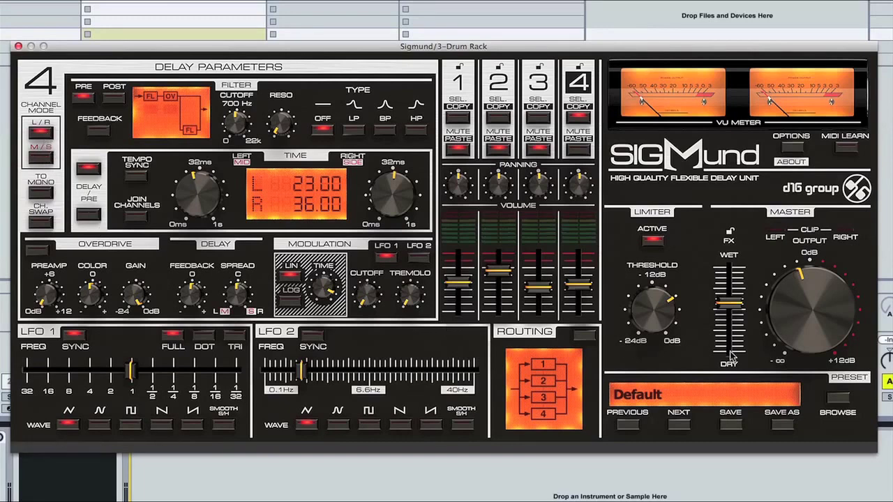
Browse Bar Aligned Sources (Drum Loops, Synth Riffs) and General Purpose (Chorus, Distortion, Delay) presets
{"action": "left_click", "coordinate": [837, 399]}
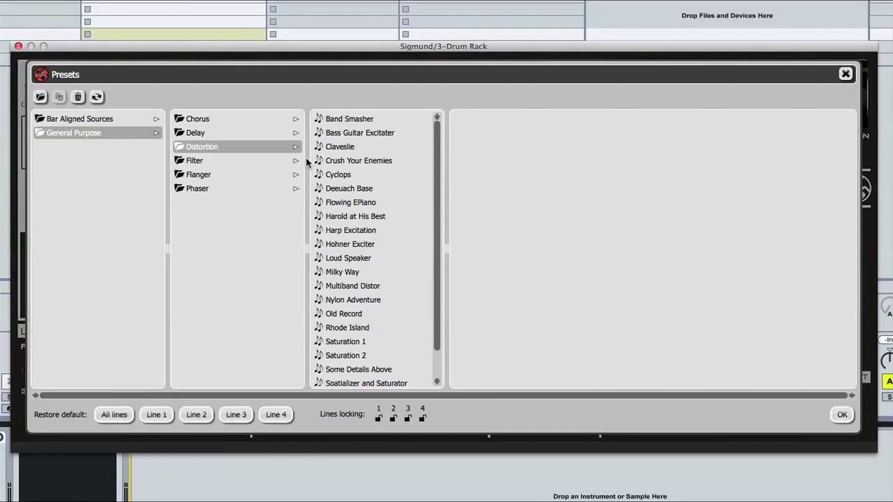
{"action": "left_click", "coordinate": [105, 123]}
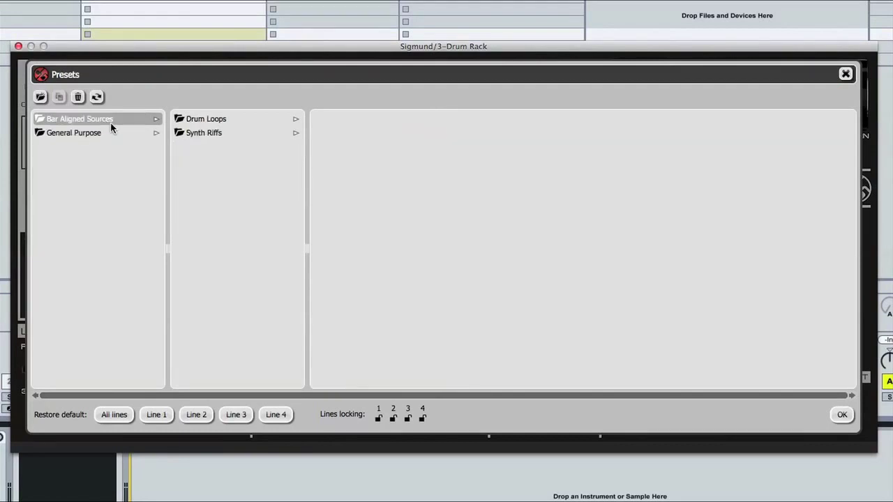
{"action": "left_click", "coordinate": [203, 120]}
{"action": "left_click", "coordinate": [197, 133]}
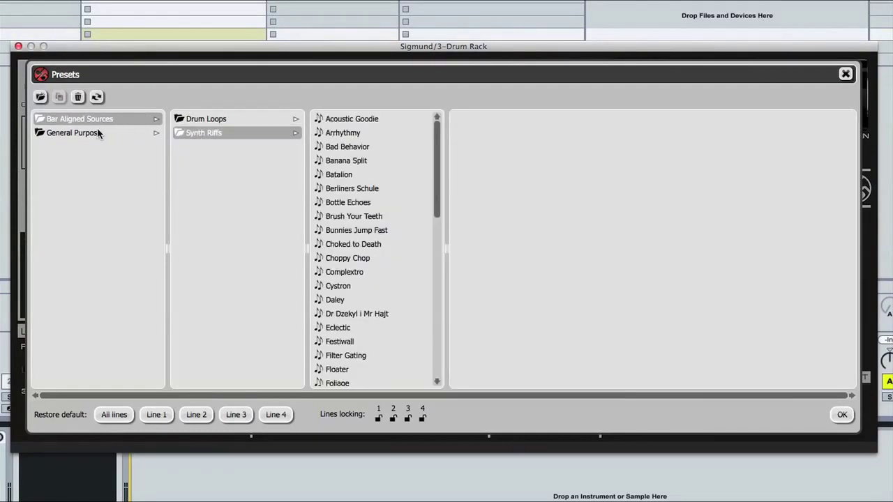
{"action": "left_click", "coordinate": [89, 132]}
{"action": "left_click", "coordinate": [197, 123]}
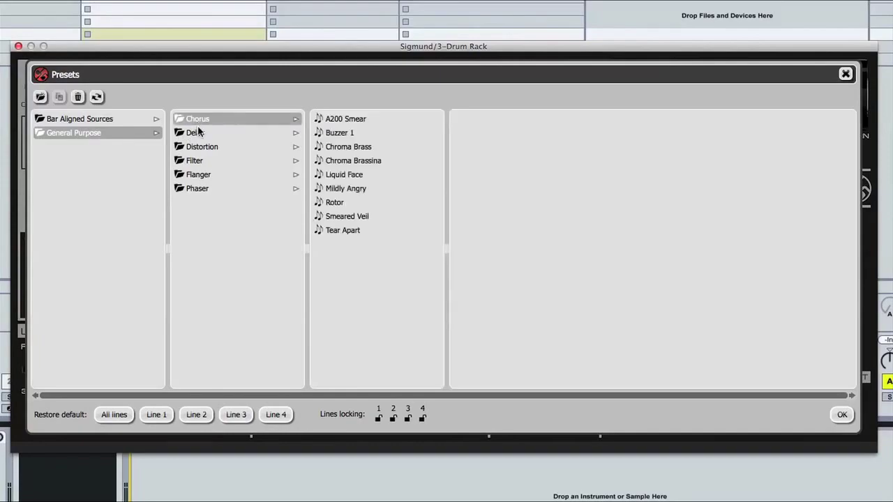
{"action": "left_click", "coordinate": [200, 146]}
{"action": "left_click", "coordinate": [202, 132]}
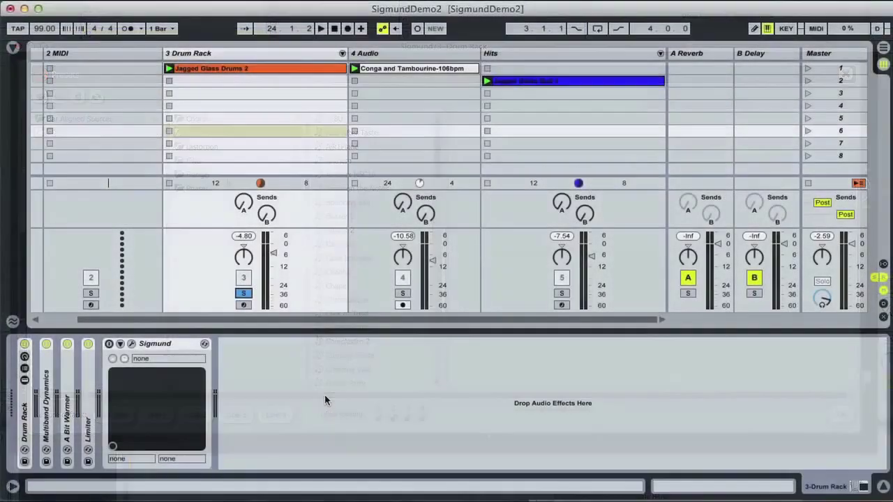
Start playback and switch on the Drum Rack's Sigmund delay
{"action": "left_click", "coordinate": [131, 344]}
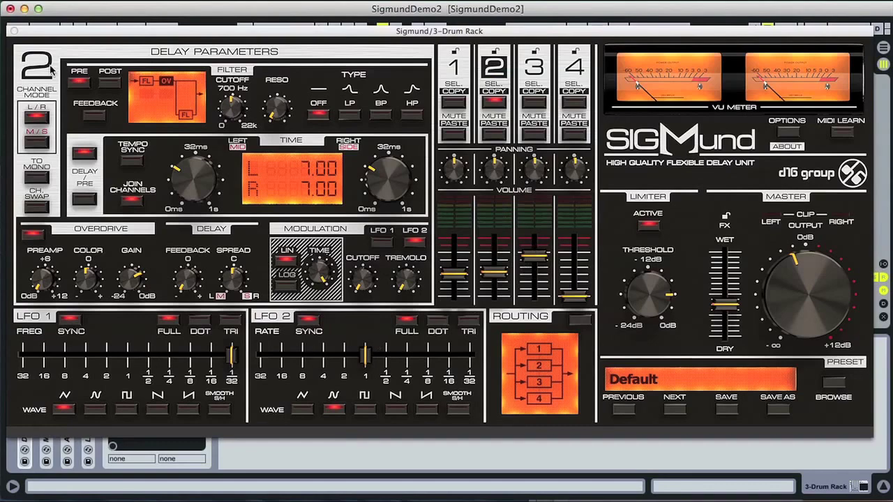
{"action": "left_click", "coordinate": [14, 30]}
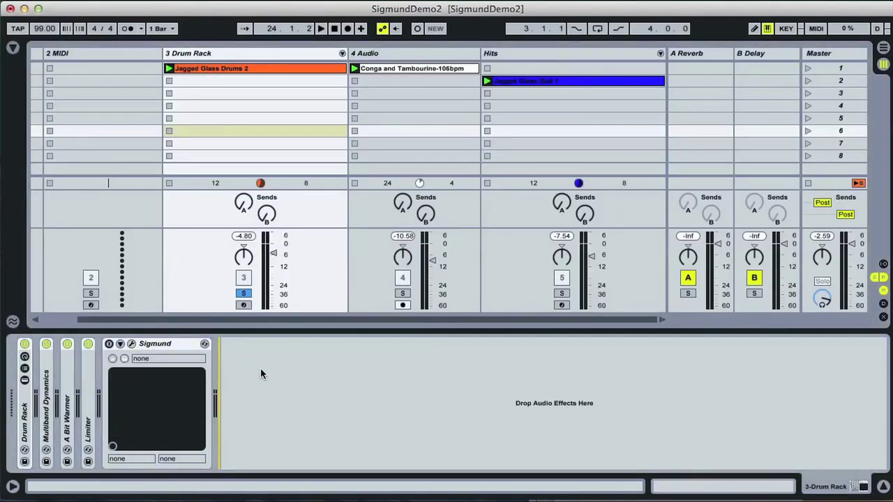
{"action": "key", "text": "space"}
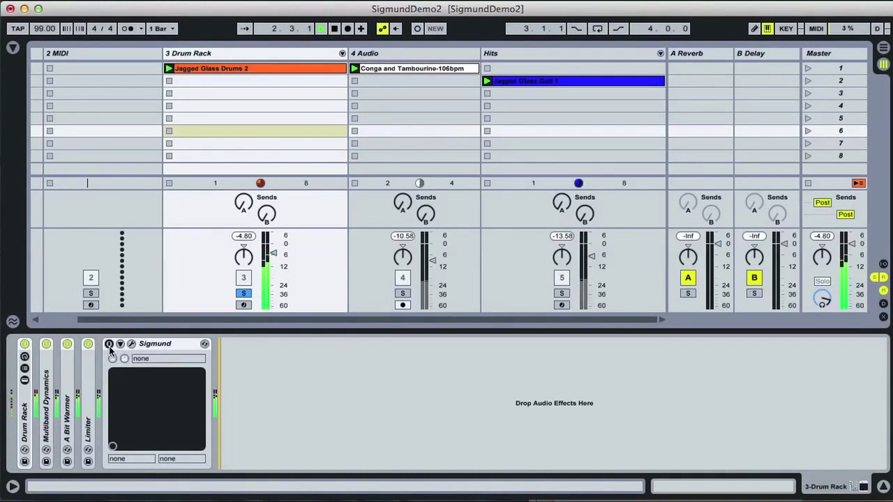
{"action": "left_click", "coordinate": [108, 345]}
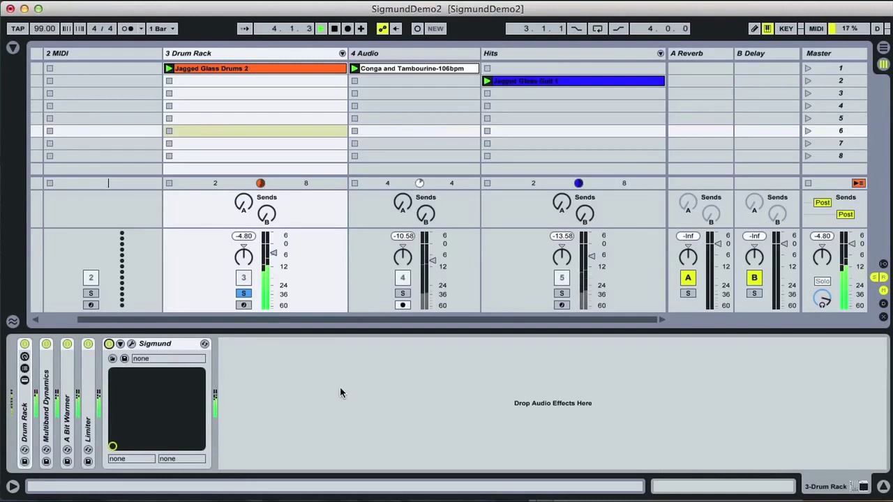
Solo the 4 Audio conga track and enable its Sigmund, then solo Hits and show its chain
{"action": "left_click", "coordinate": [403, 293]}
{"action": "left_click", "coordinate": [416, 52]}
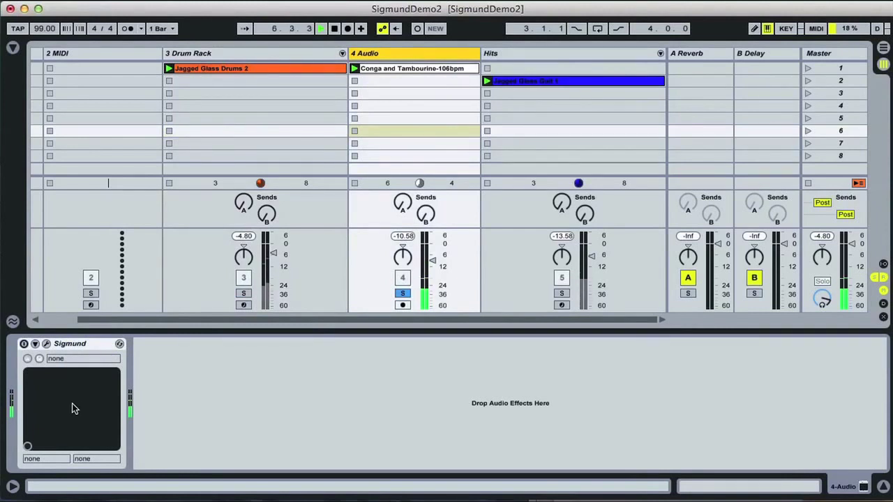
{"action": "left_click", "coordinate": [24, 344]}
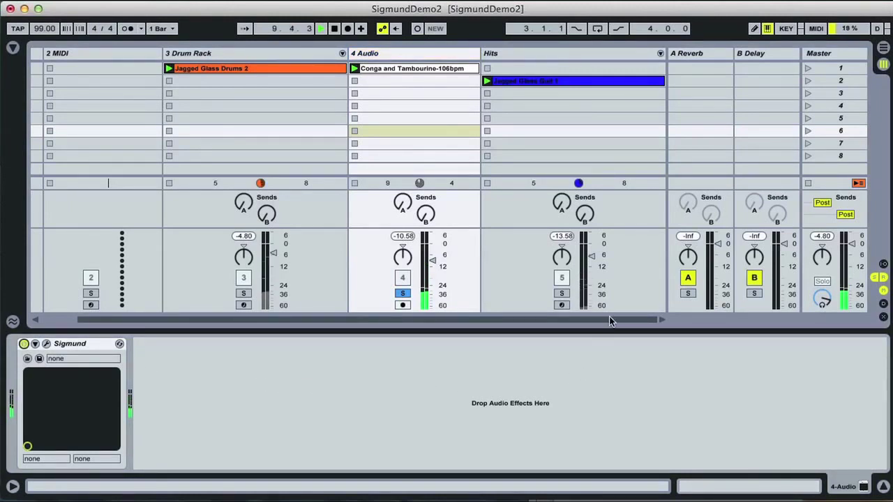
{"action": "left_click", "coordinate": [561, 293]}
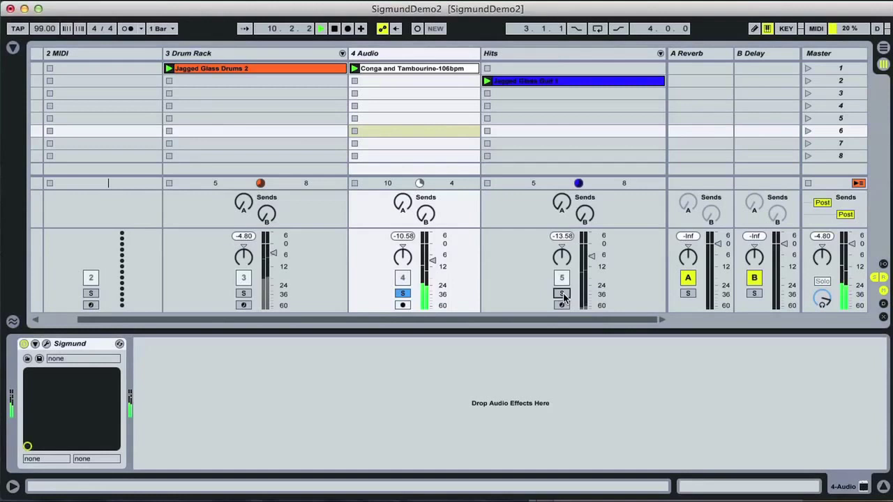
{"action": "left_click", "coordinate": [541, 54]}
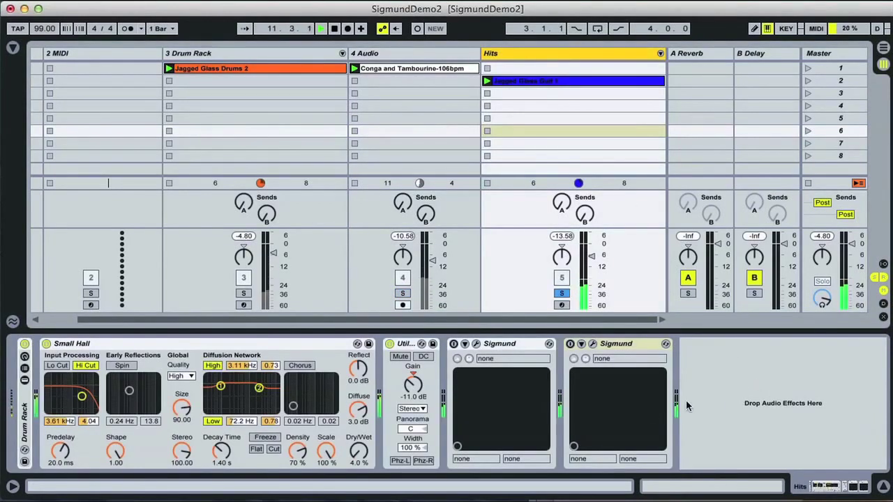
Switch on Hits' second Sigmund, unsolo Hits, and open that Sigmund's Chroma Brass editor
{"action": "left_click", "coordinate": [526, 350]}
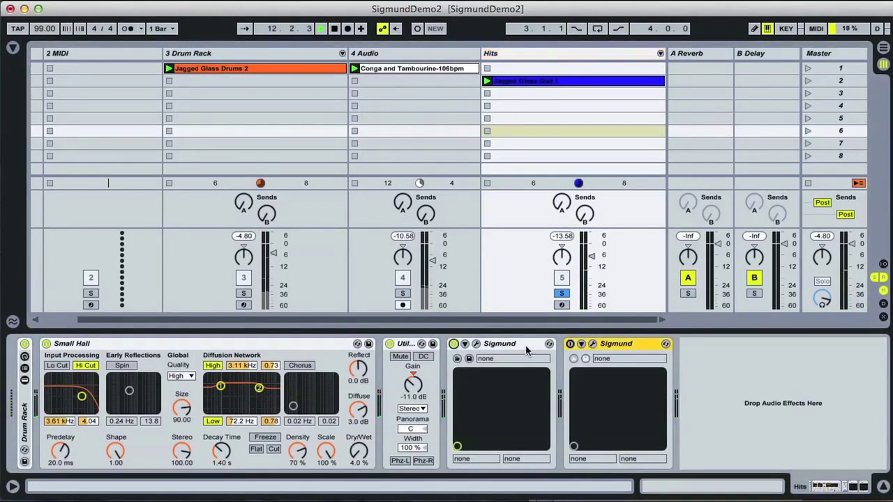
{"action": "left_click", "coordinate": [569, 344]}
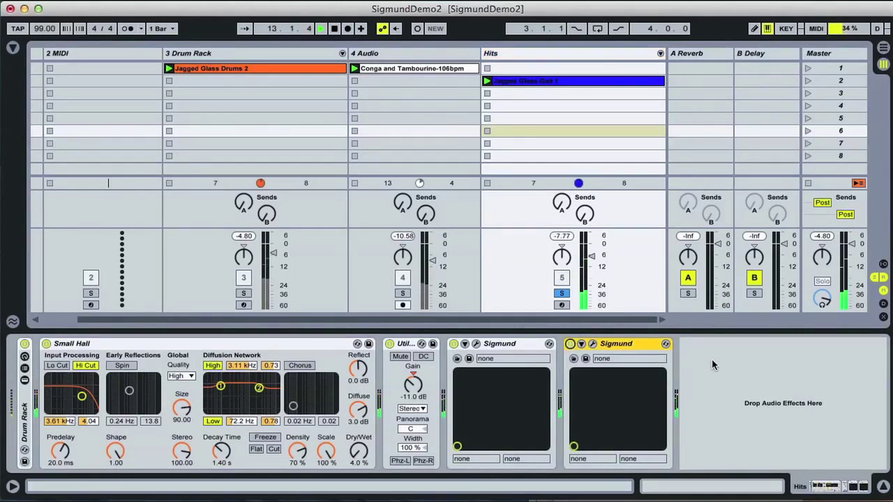
{"action": "left_click", "coordinate": [562, 294]}
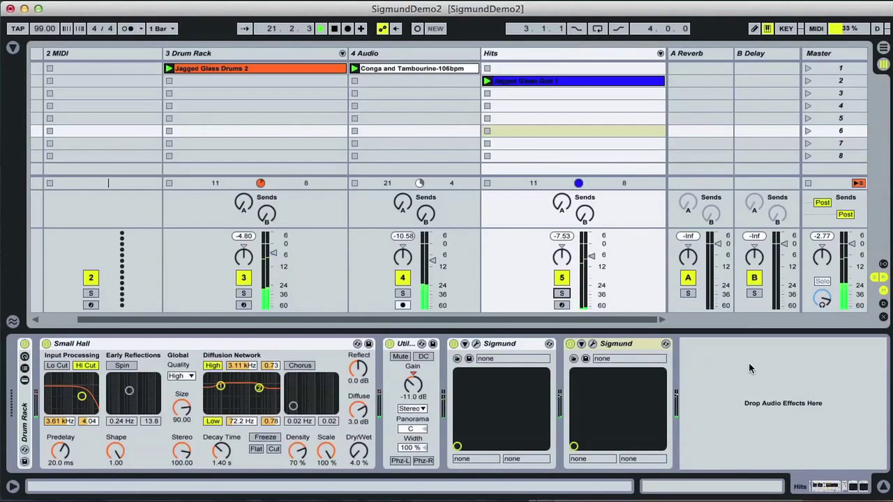
{"action": "left_click", "coordinate": [592, 344]}
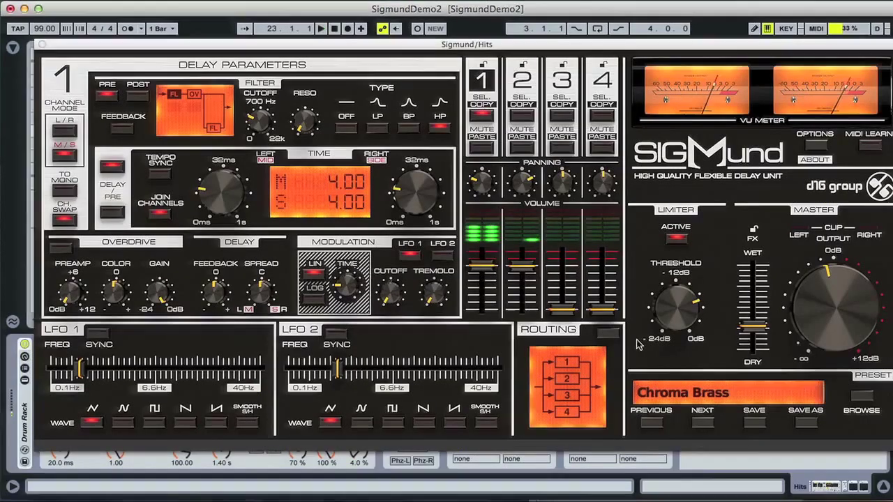